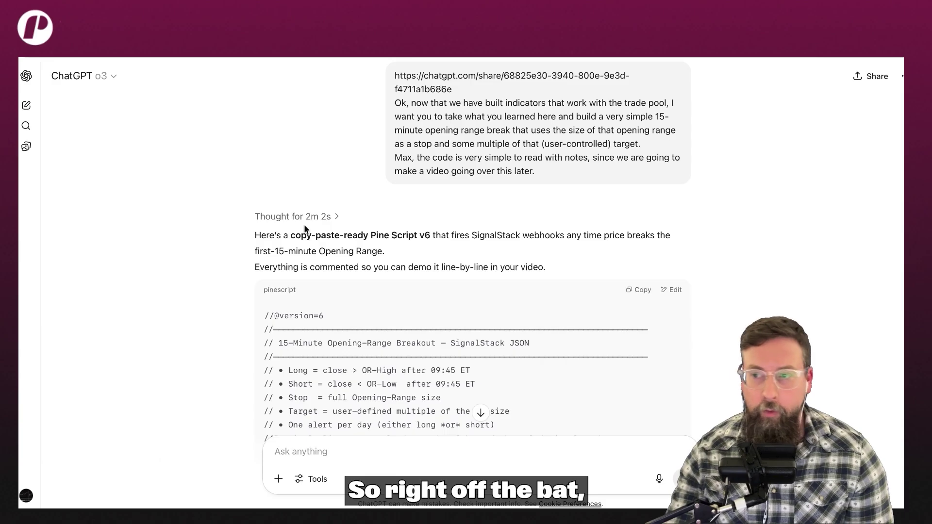
# - Review the prompt requesting a simple 15-minute opening range break with a range-size stop and a user-controlled target multiple
pyautogui.moveTo(396, 104); pyautogui.dragTo(557, 179)
pyautogui.scroll(-1, 557, 179)
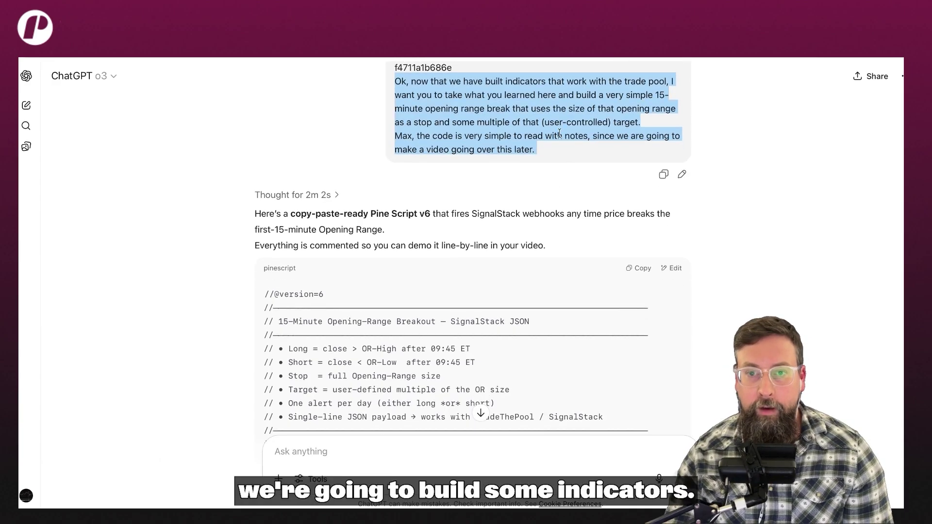
pyautogui.click(495, 108)
pyautogui.moveTo(452, 107); pyautogui.dragTo(627, 107)
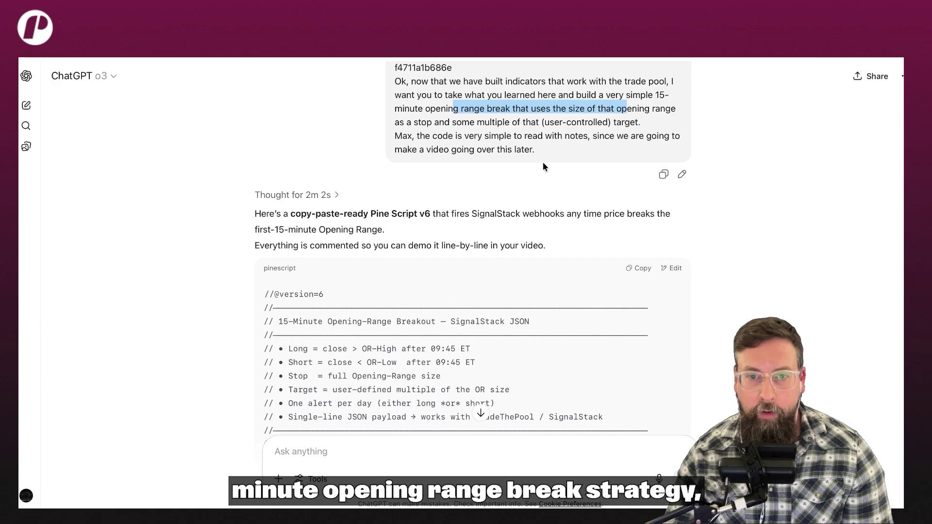
pyautogui.scroll(-1, 547, 153)
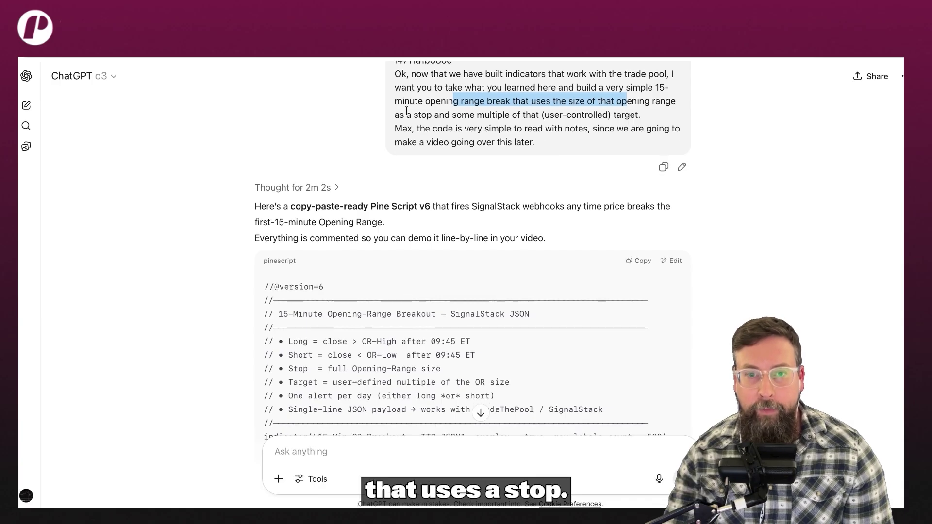
pyautogui.moveTo(396, 115); pyautogui.dragTo(514, 117)
pyautogui.click(508, 122)
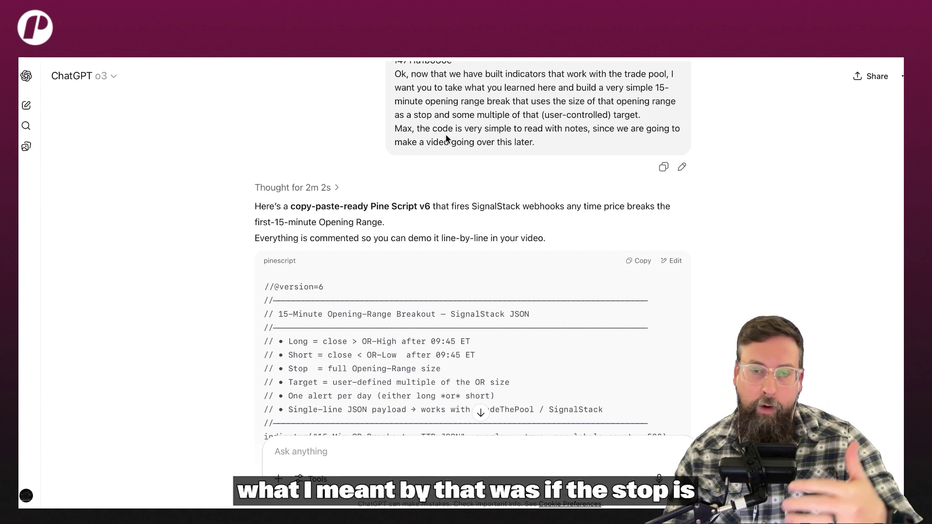
pyautogui.scroll(-1, 446, 134)
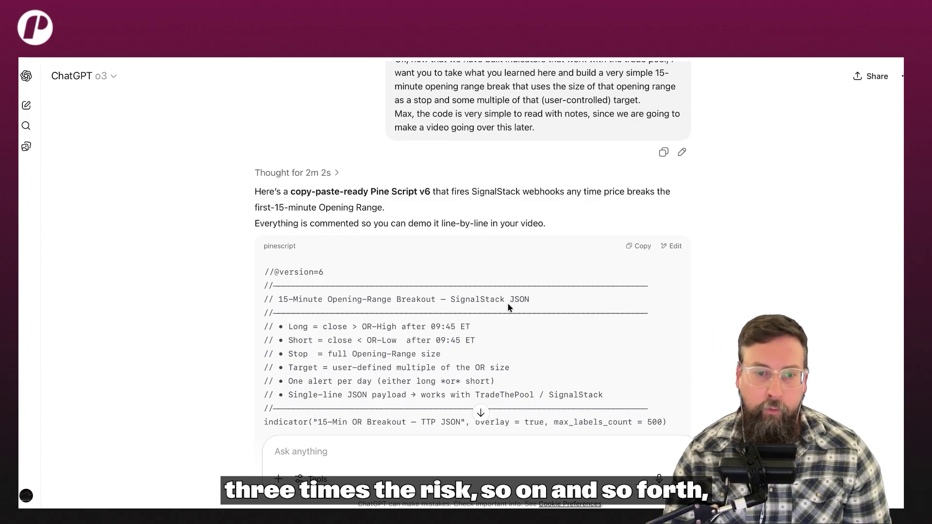
pyautogui.scroll(-3, 409, 276)
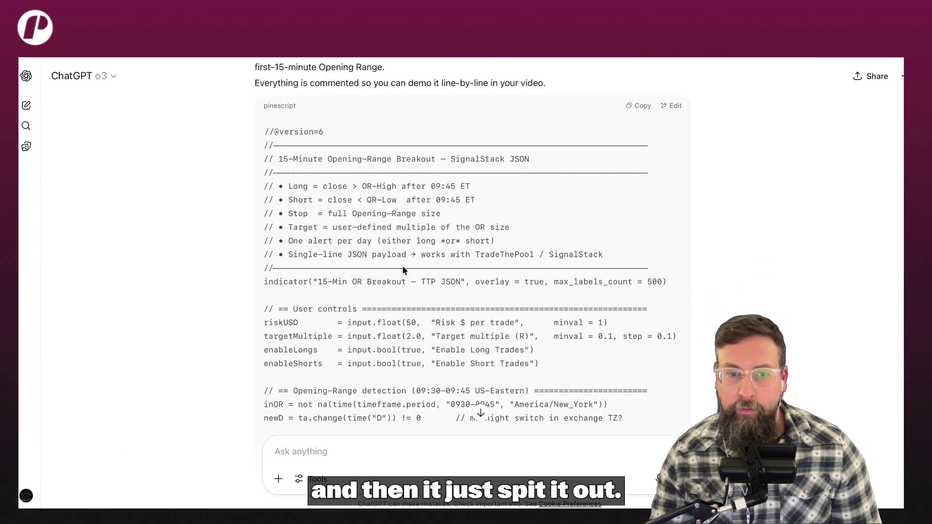
# - Examine the generated Pine Script's version line and the header comments describing the long, short, stop and target rules
pyautogui.moveTo(264, 131); pyautogui.dragTo(374, 139)
pyautogui.doubleClick(311, 118)
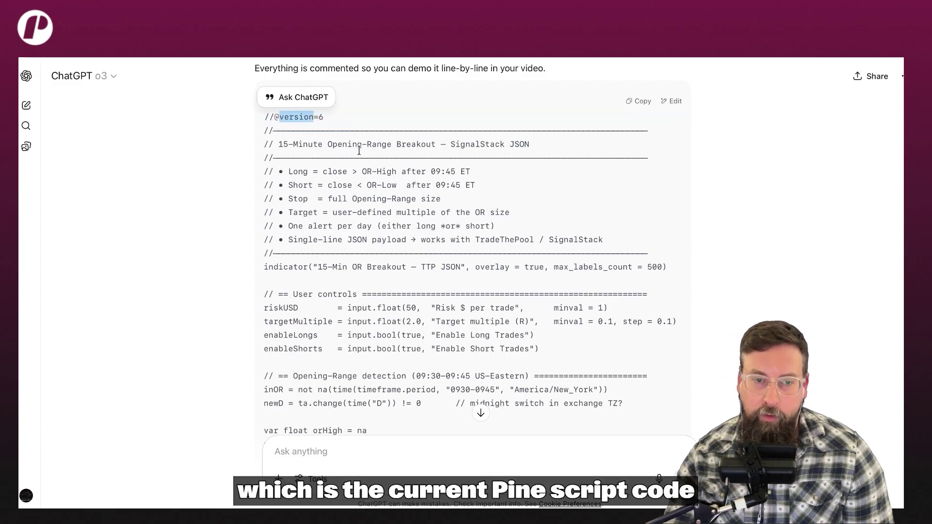
pyautogui.click(360, 173)
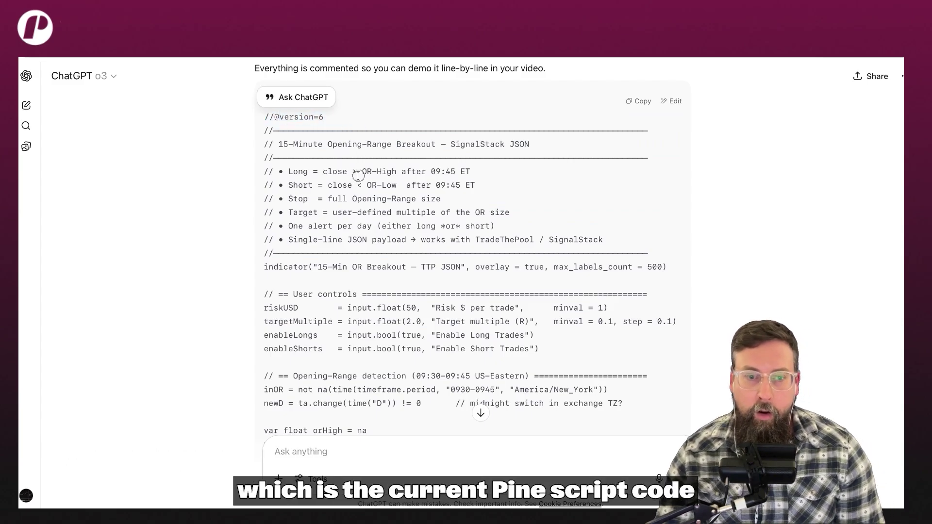
pyautogui.scroll(2, 355, 173)
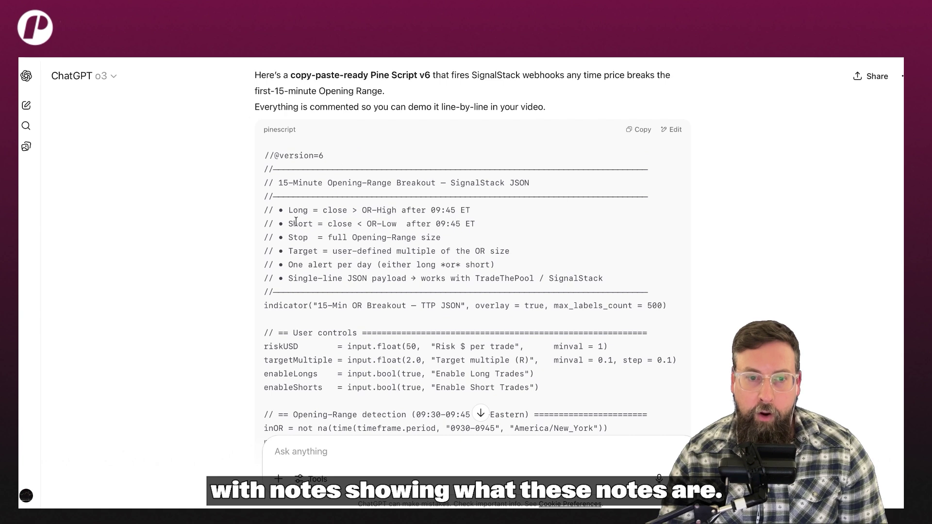
pyautogui.moveTo(287, 210); pyautogui.dragTo(516, 289)
pyautogui.click(478, 281)
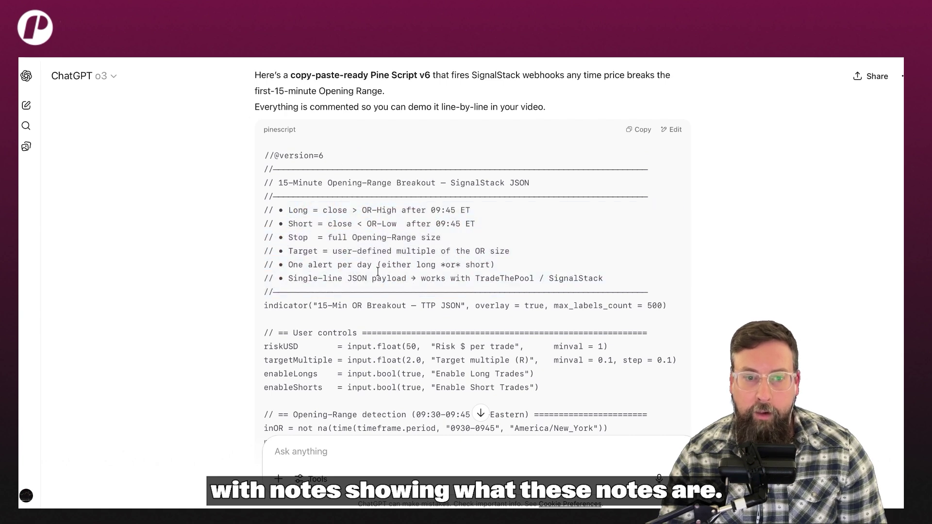
pyautogui.moveTo(308, 210); pyautogui.dragTo(394, 238)
pyautogui.click(335, 237)
pyautogui.moveTo(327, 210); pyautogui.dragTo(378, 212)
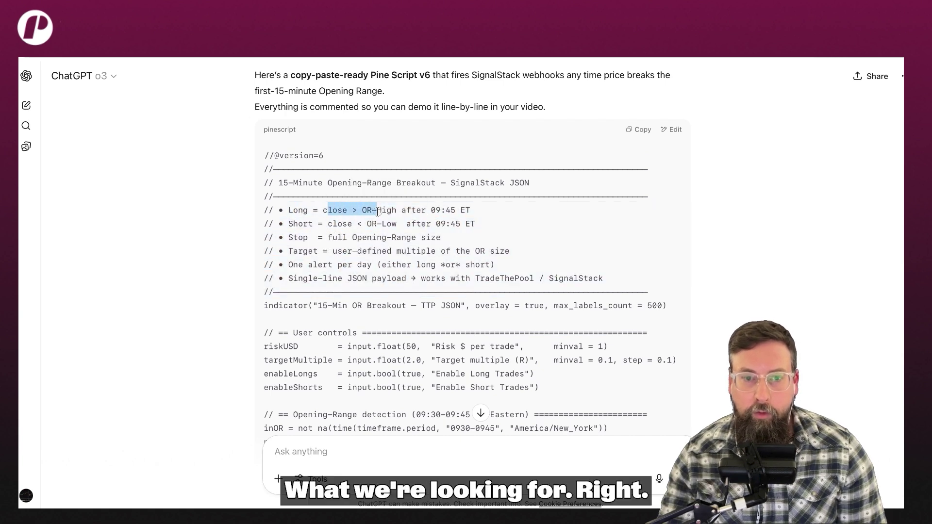
pyautogui.click(331, 208)
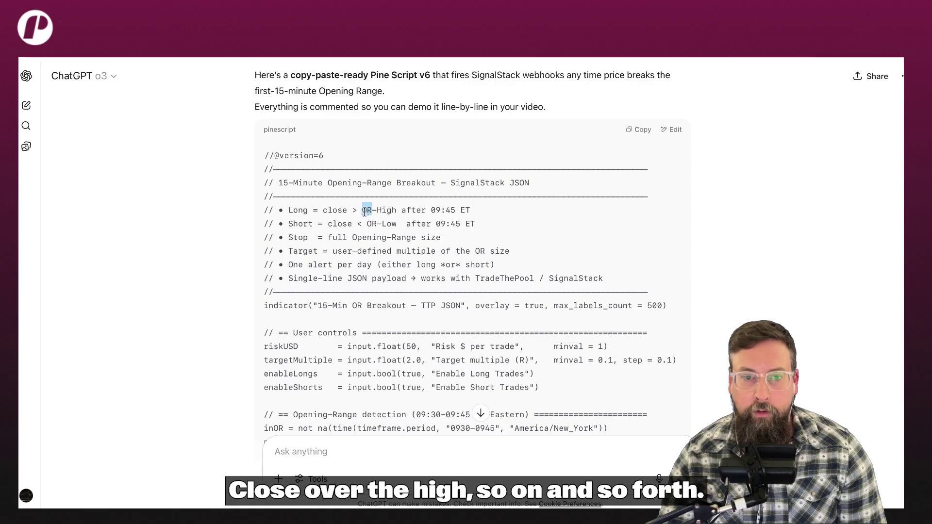
# - Look through the remaining generated code and the follow-up exchanges up to the revised script
pyautogui.scroll(-20, 393, 255)
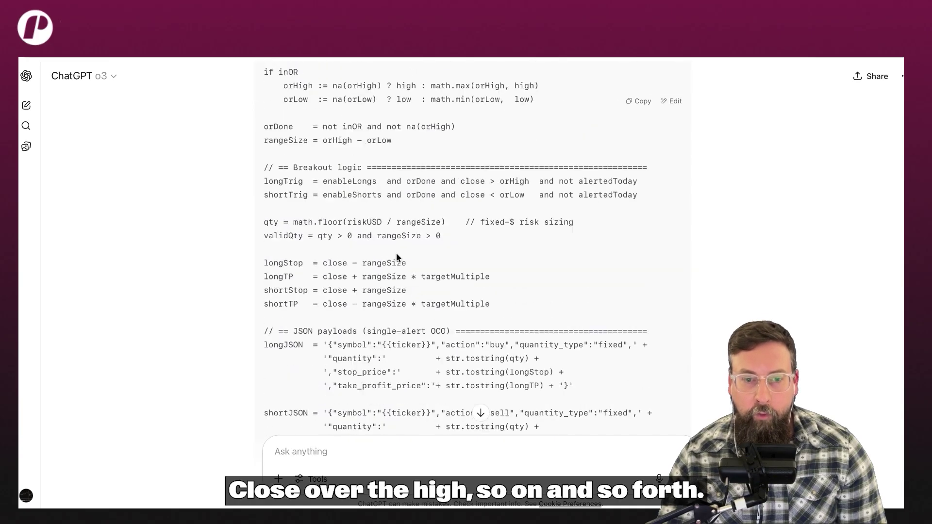
pyautogui.scroll(-20, 437, 254)
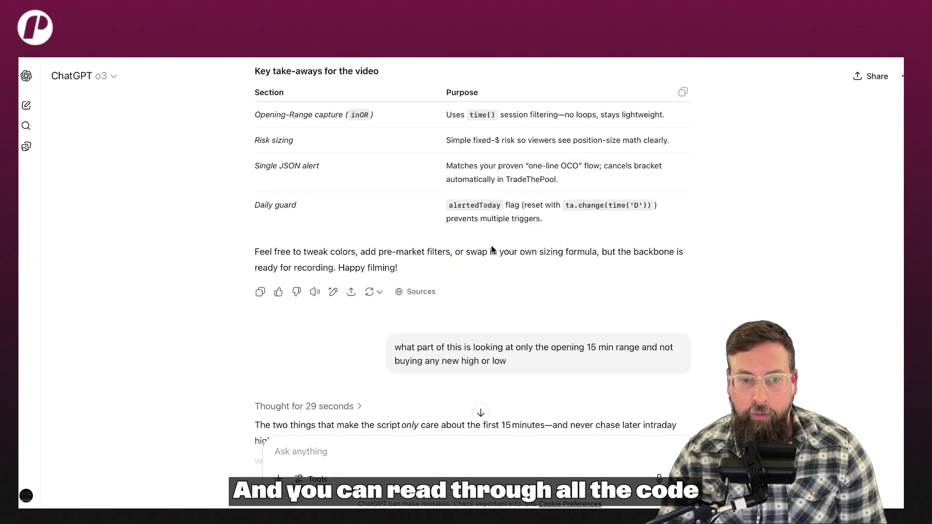
pyautogui.scroll(-20, 490, 245)
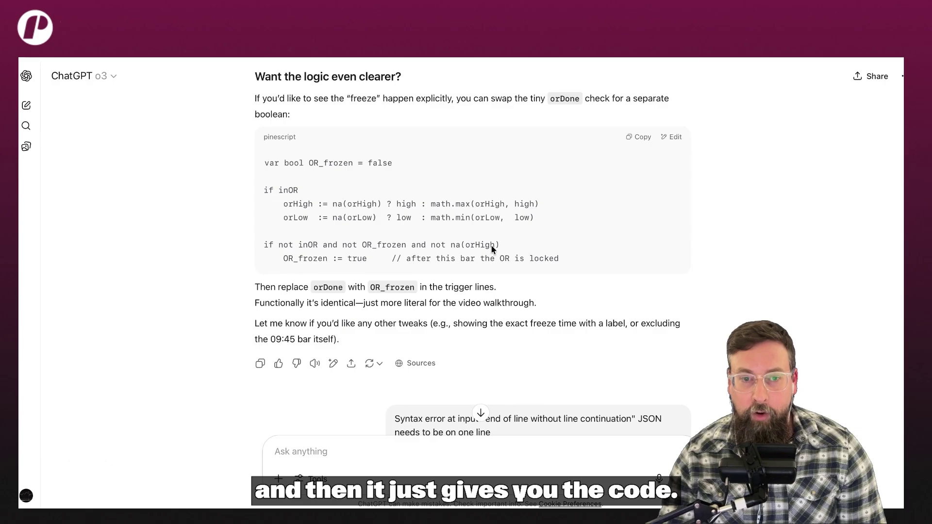
pyautogui.scroll(-5, 491, 246)
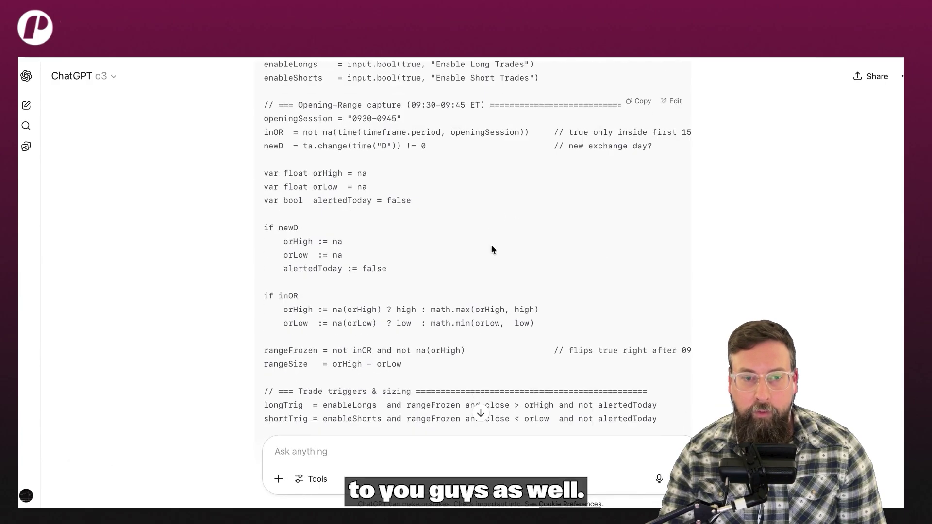
pyautogui.scroll(11, 492, 244)
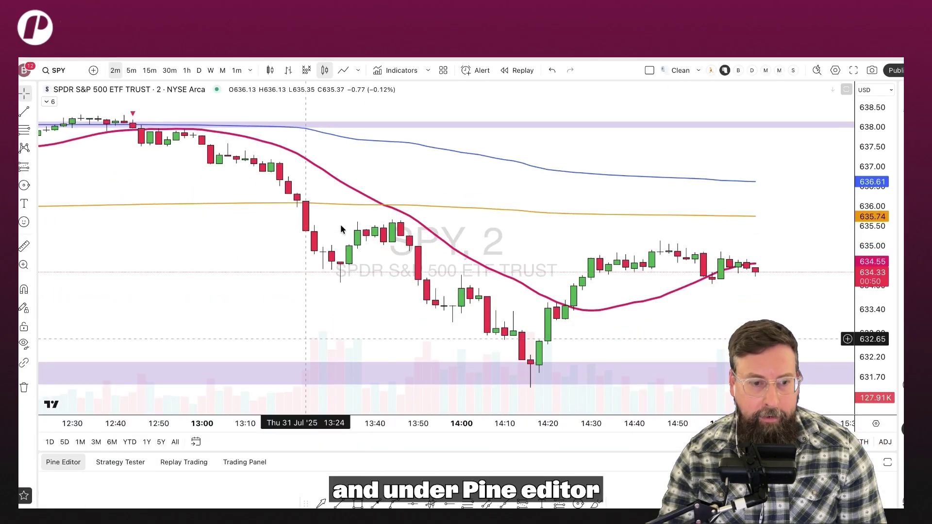
# - In TradingView, enlarge the Pine Editor and create a new indicator script
pyautogui.moveTo(296, 451); pyautogui.dragTo(289, 200)
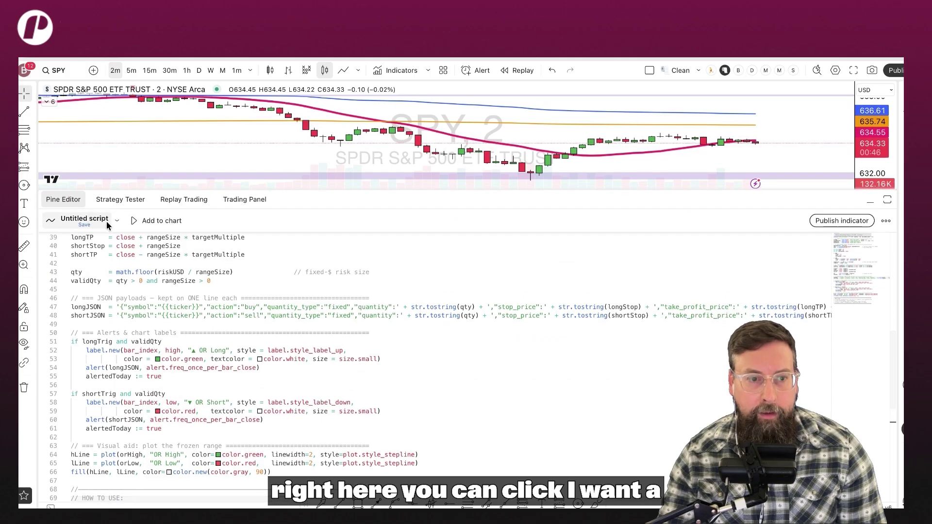
pyautogui.click(117, 221)
pyautogui.moveTo(168, 309)
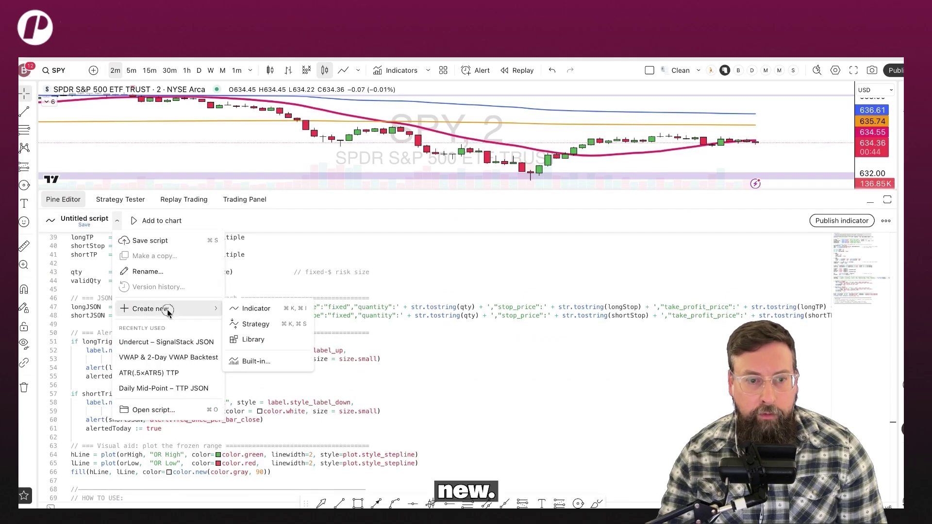
pyautogui.click(258, 309)
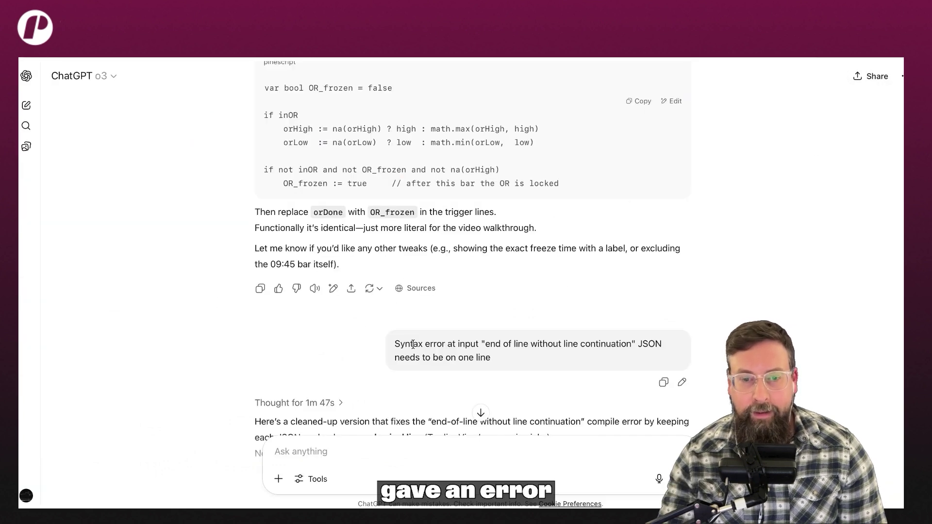
# - In ChatGPT, review the reported line-continuation syntax error and the reply's explanation of the one-line JSON fix
pyautogui.moveTo(395, 344); pyautogui.dragTo(501, 359)
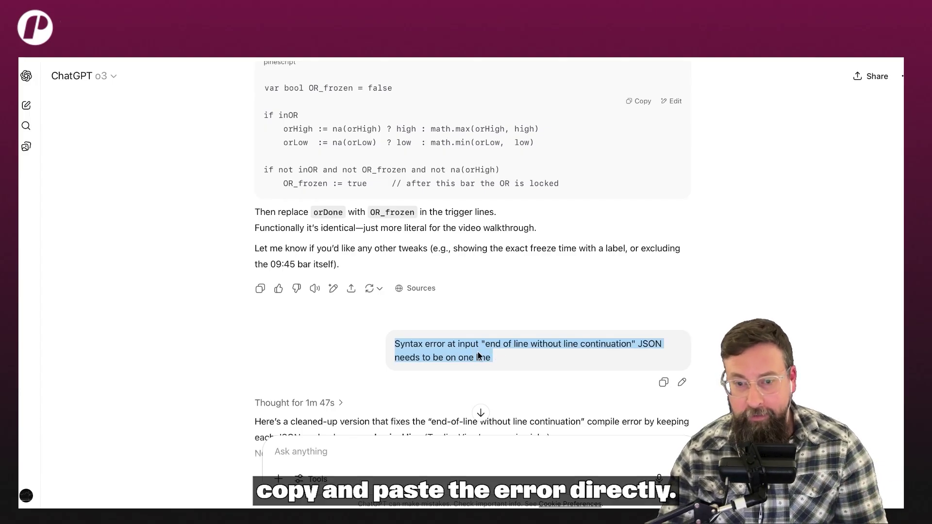
pyautogui.click(429, 341)
pyautogui.moveTo(442, 345); pyautogui.dragTo(627, 345)
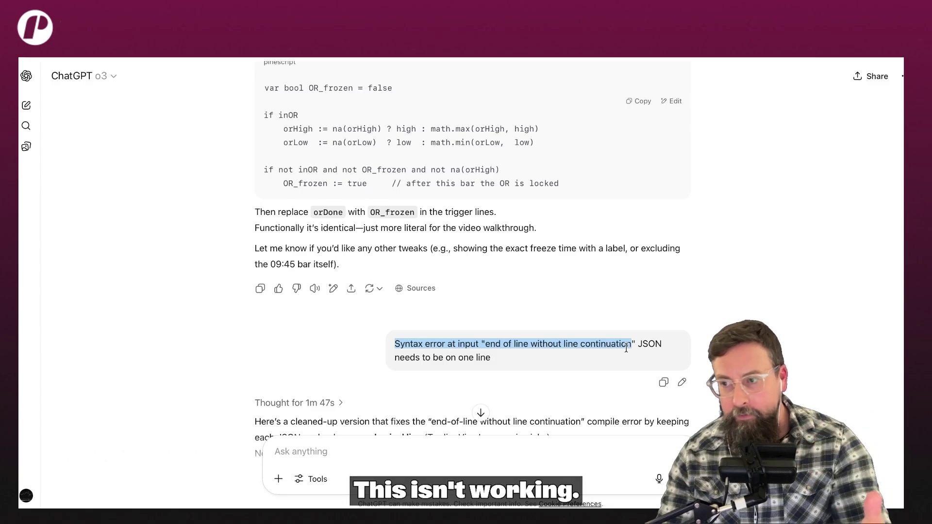
pyautogui.scroll(-4, 627, 350)
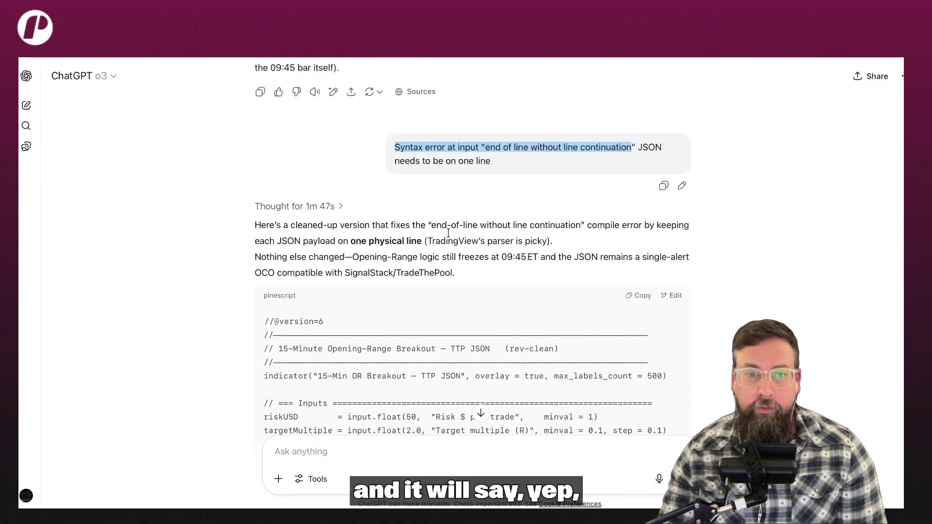
pyautogui.moveTo(297, 226); pyautogui.dragTo(461, 241)
pyautogui.click(461, 240)
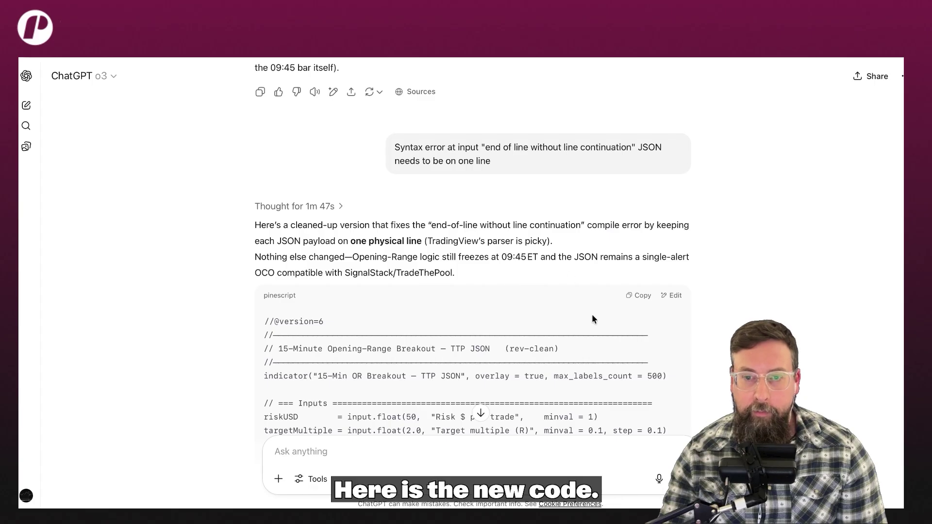
# - Copy the cleaned-up Pine Script from the reply and replace the entire script in TradingView's Pine Editor with it
pyautogui.scroll(-6, 565, 334)
pyautogui.scroll(-10, 565, 334)
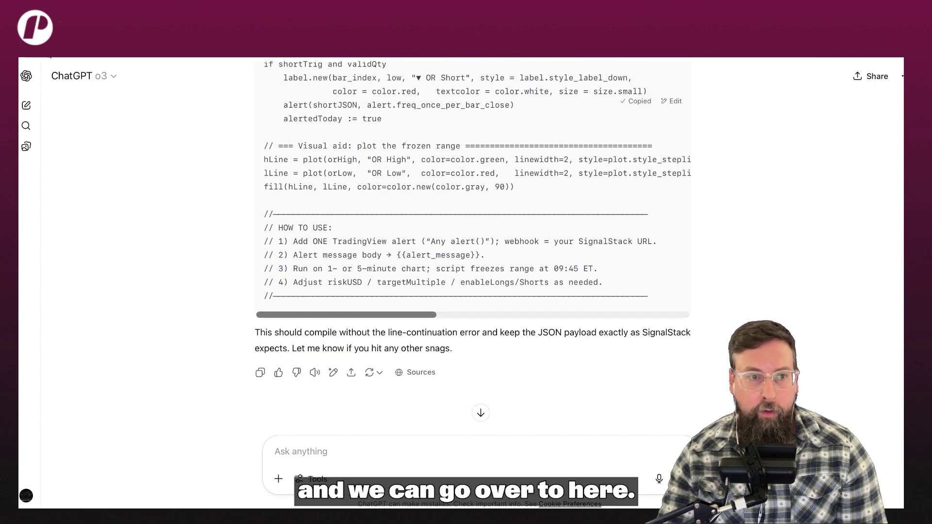
pyautogui.press('super+Tab')
pyautogui.hotkey('ctrl', 'a')
pyautogui.hotkey('ctrl', 'v')
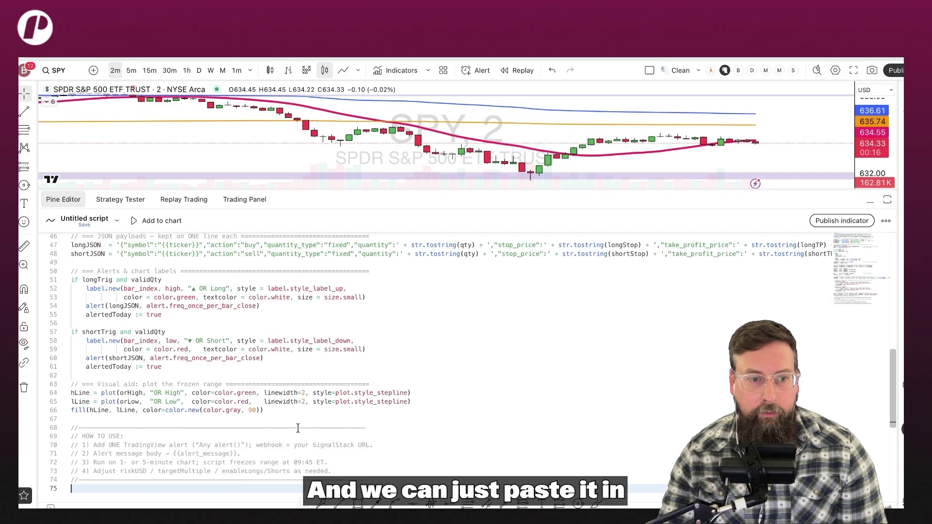
# - Add the script to the SPY chart and collapse the editor to show the day's opening range
pyautogui.click(162, 221)
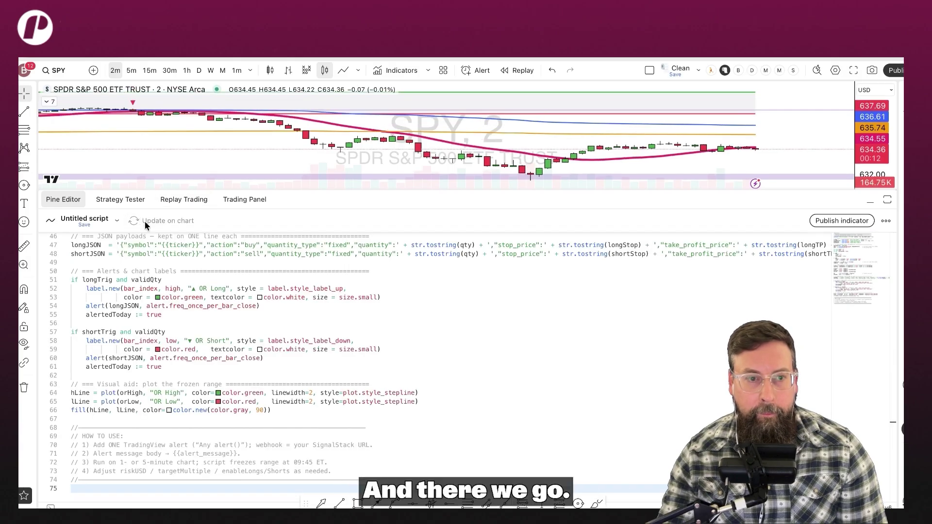
pyautogui.click(63, 199)
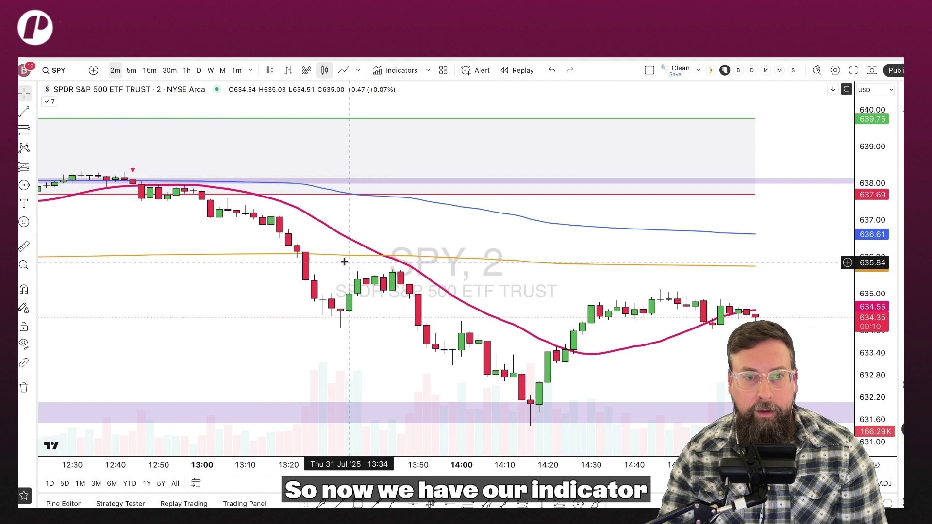
pyautogui.scroll(-8, 310, 226)
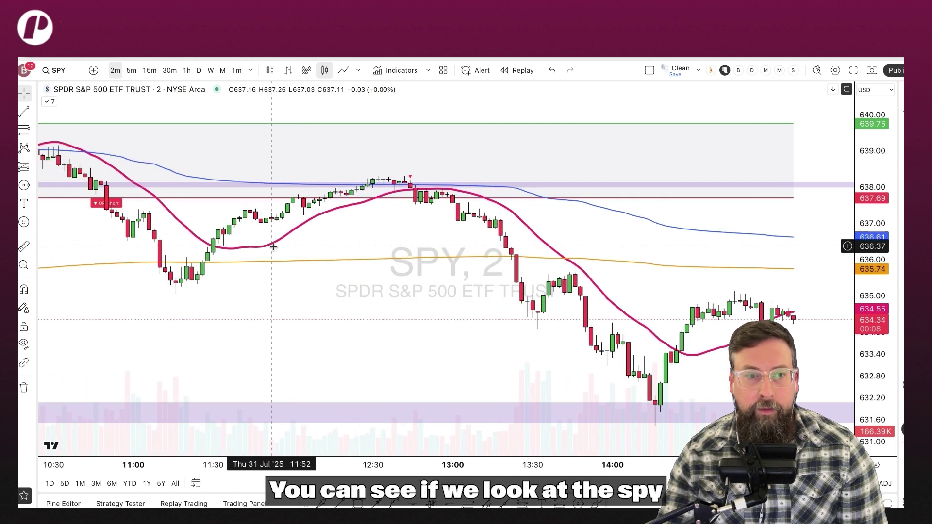
pyautogui.hscroll(-3, 205, 283)
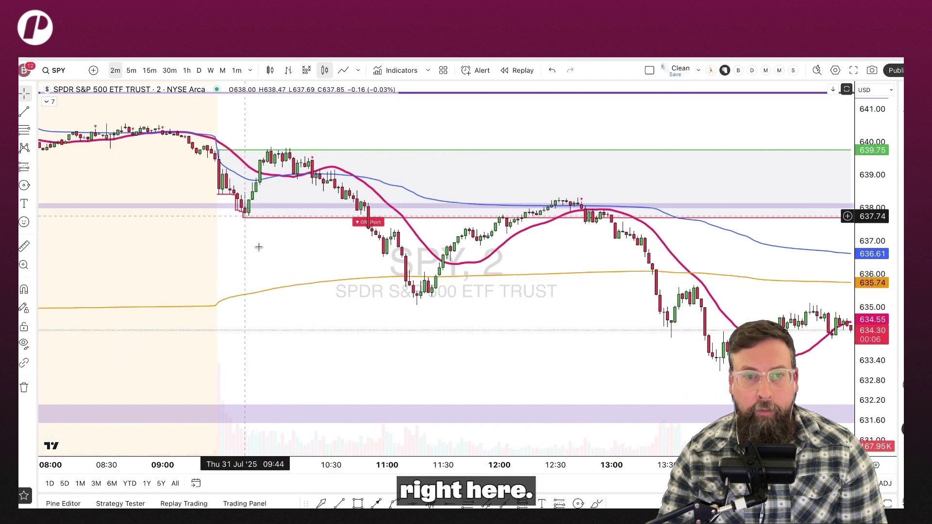
# - Hide the SMA 21 and the VWAP & 2-Day VWAP indicators on the chart, leaving the indicator list collapsed
pyautogui.click(48, 102)
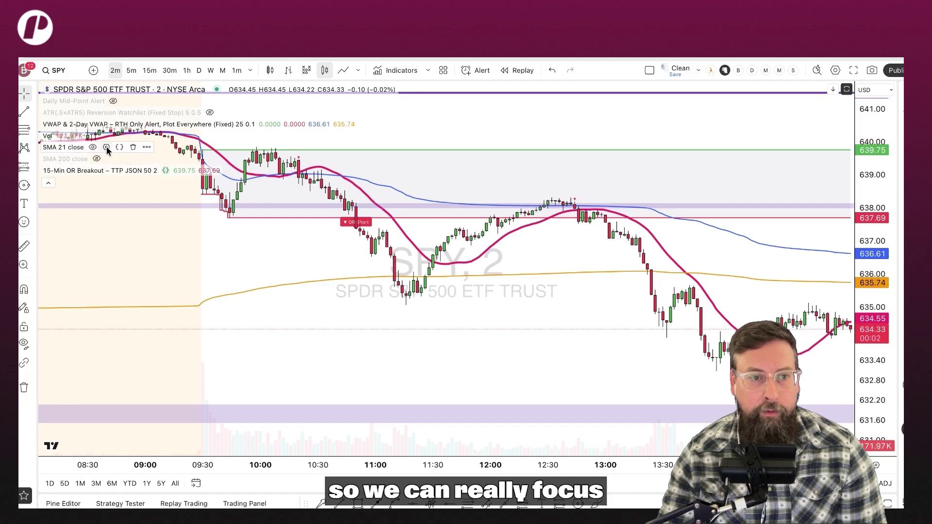
pyautogui.click(92, 146)
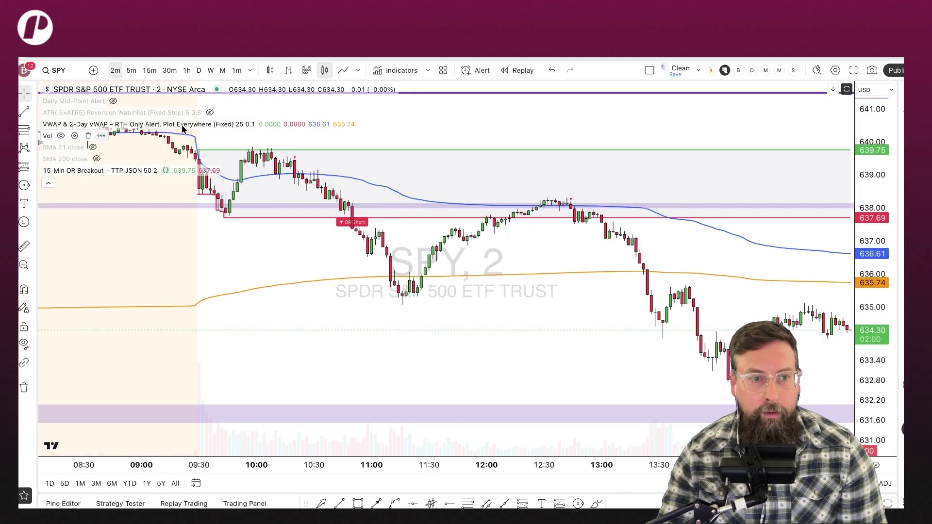
pyautogui.moveTo(231, 126)
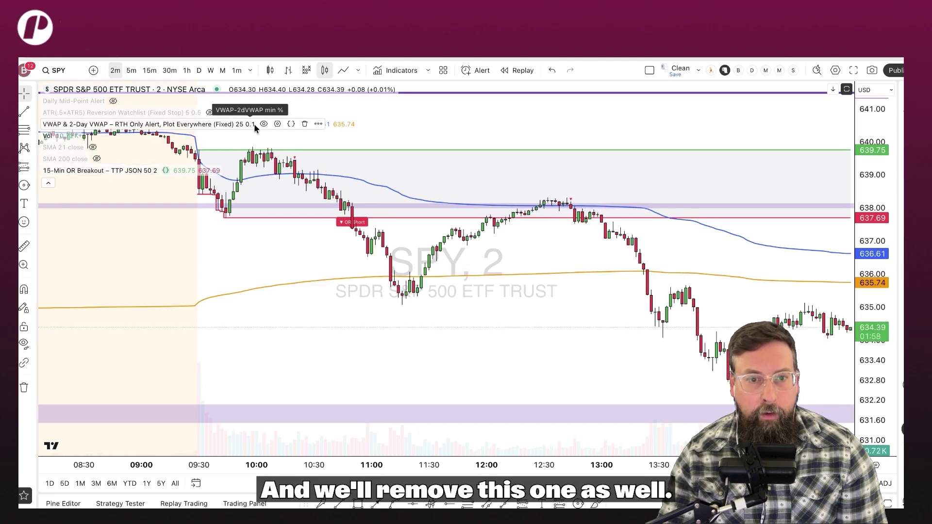
pyautogui.click(255, 124)
pyautogui.click(264, 126)
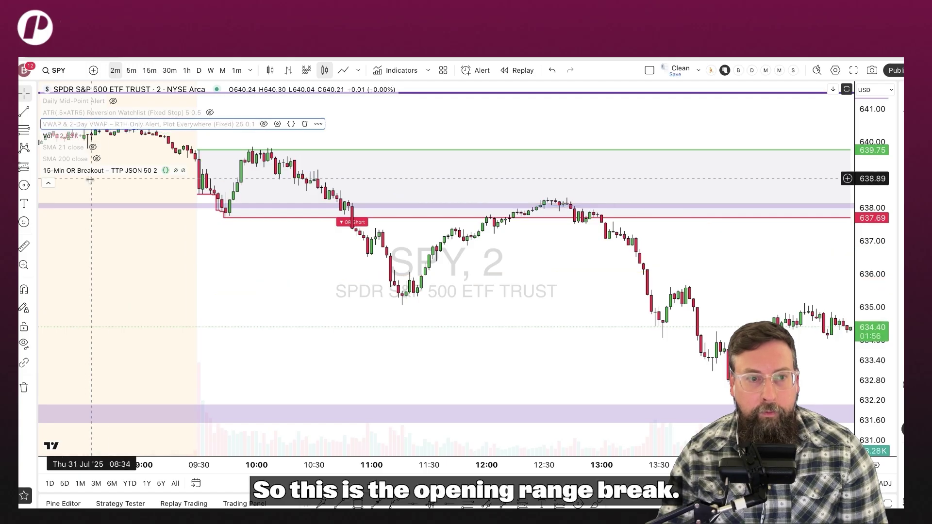
pyautogui.click(49, 183)
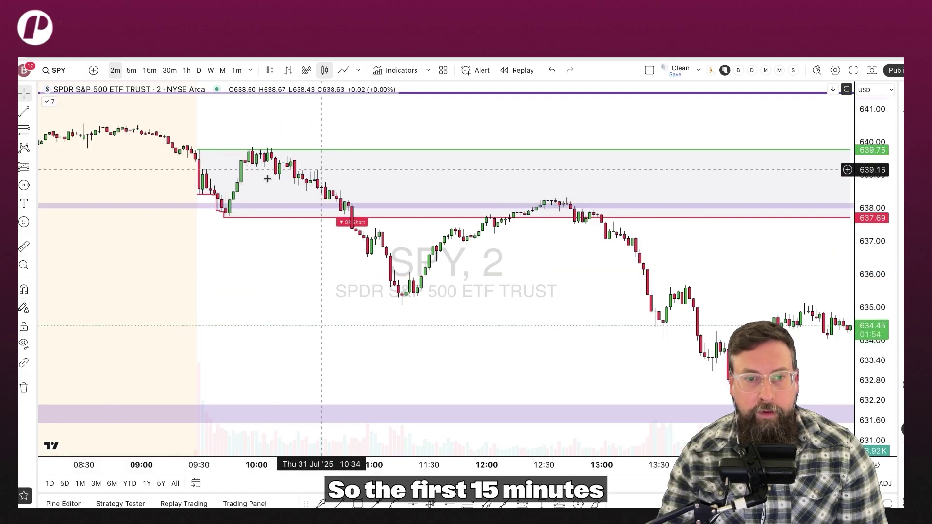
# - Examine the SPY opening range and short signal, and review the 15-Min OR Breakout indicator's risk, target multiple, trade direction, style and visibility settings
pyautogui.scroll(3, 288, 244)
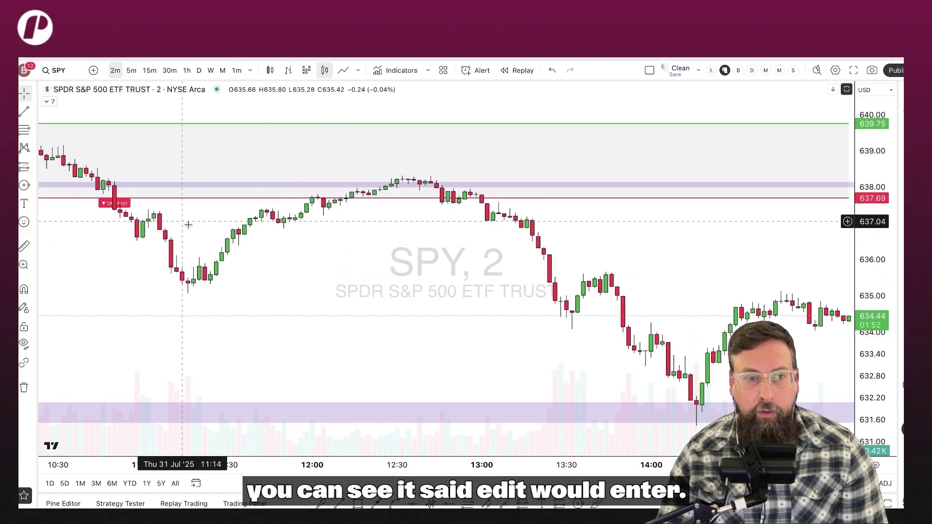
pyautogui.scroll(-3, 219, 219)
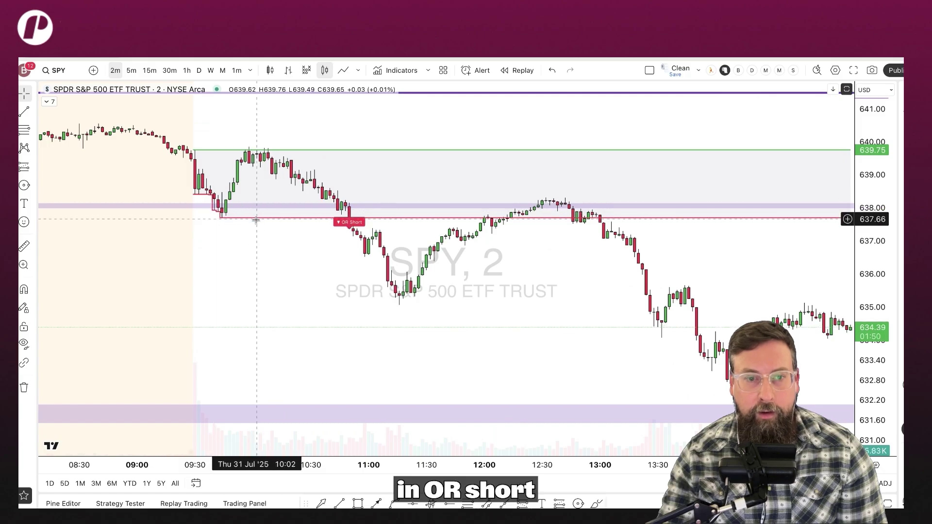
pyautogui.doubleClick(257, 224)
pyautogui.click(478, 249)
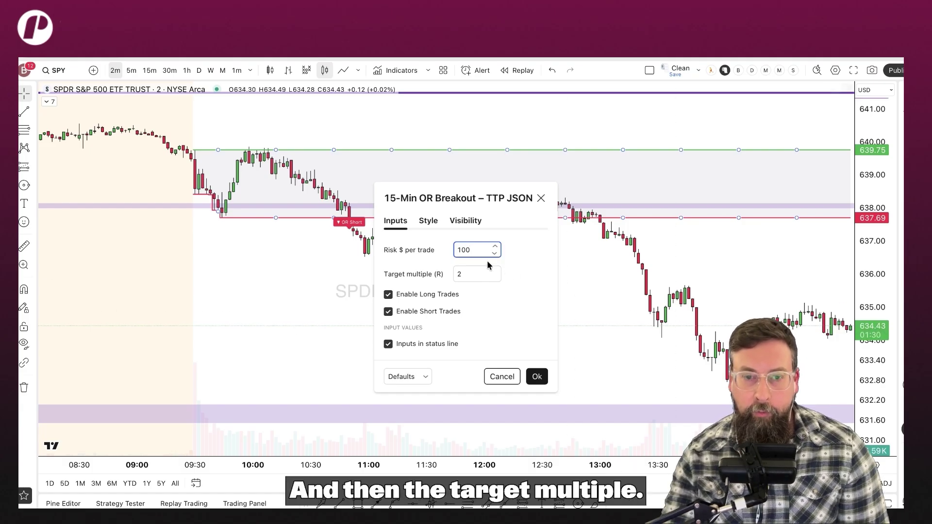
pyautogui.click(481, 273)
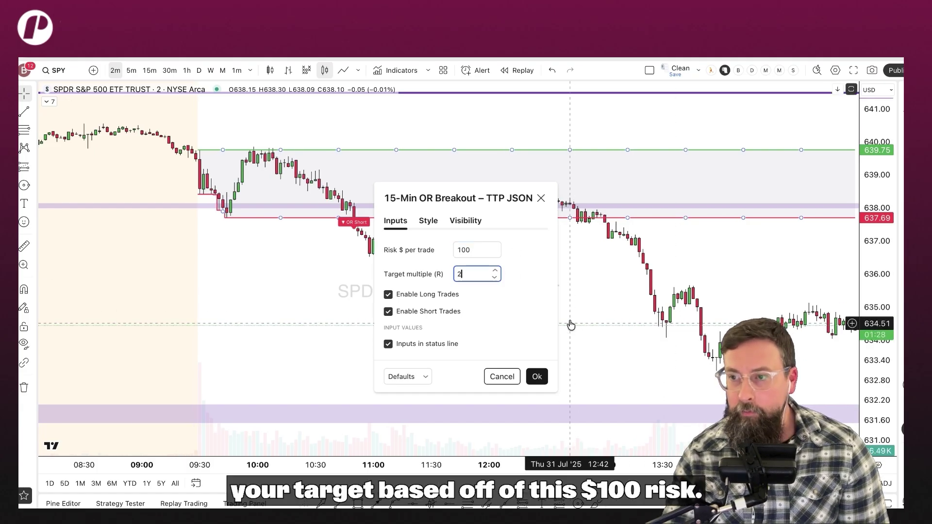
pyautogui.click(481, 253)
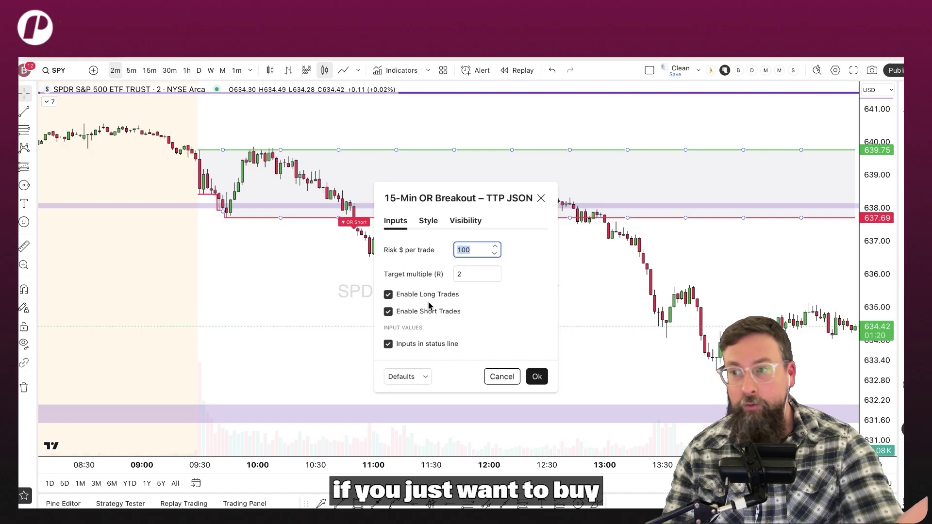
pyautogui.click(429, 221)
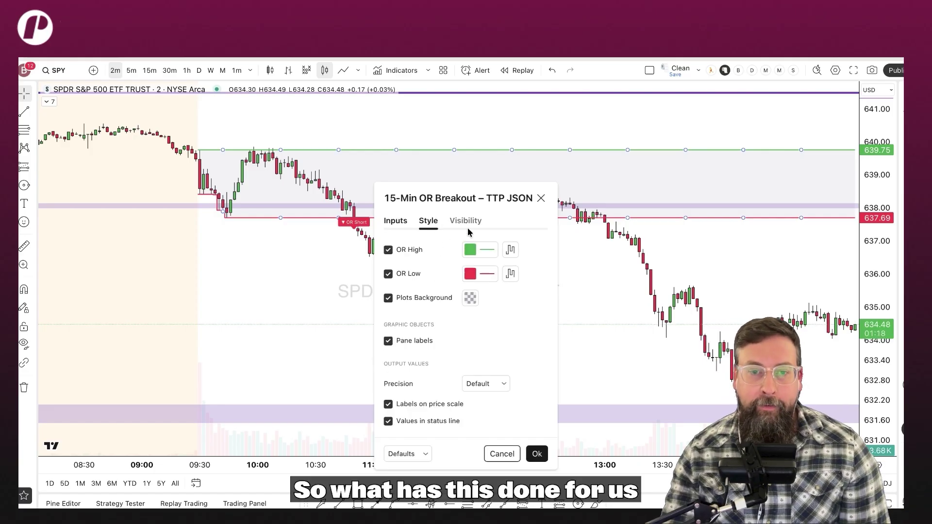
pyautogui.click(467, 222)
pyautogui.click(394, 221)
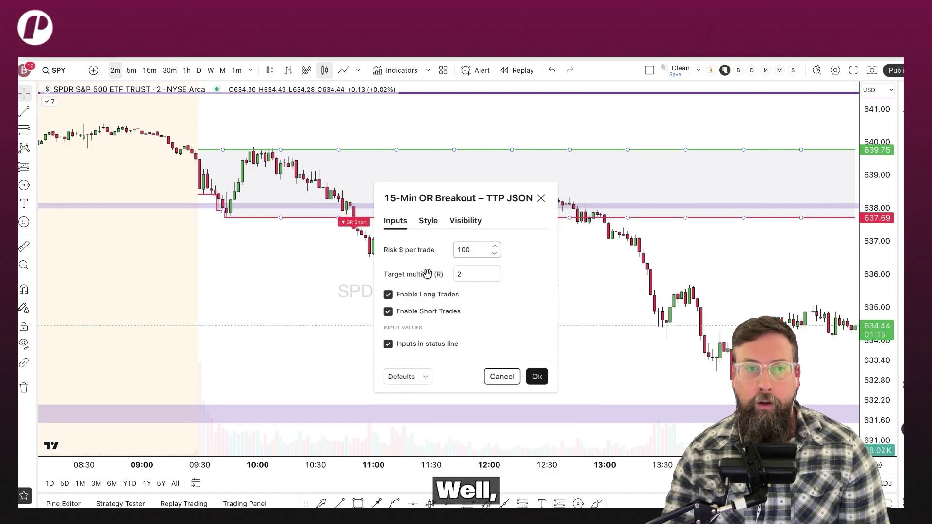
pyautogui.click(541, 198)
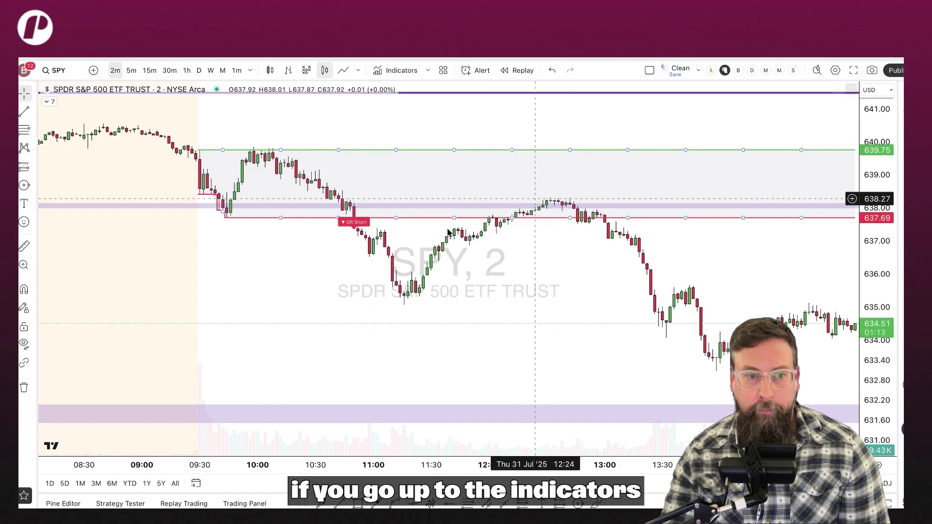
# - Expand the chart's indicator list and check the 15-Min OR Breakout indicator's input and style settings from its entry there
pyautogui.click(49, 101)
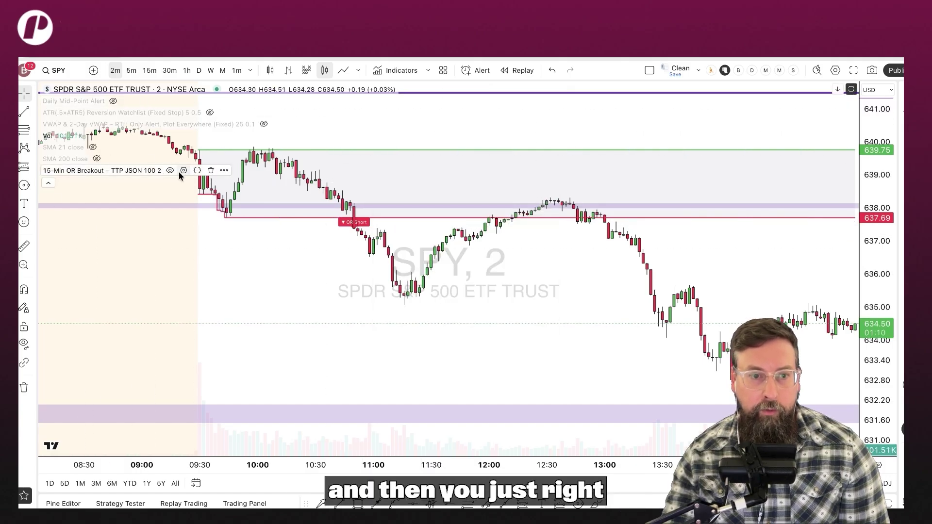
pyautogui.click(183, 171)
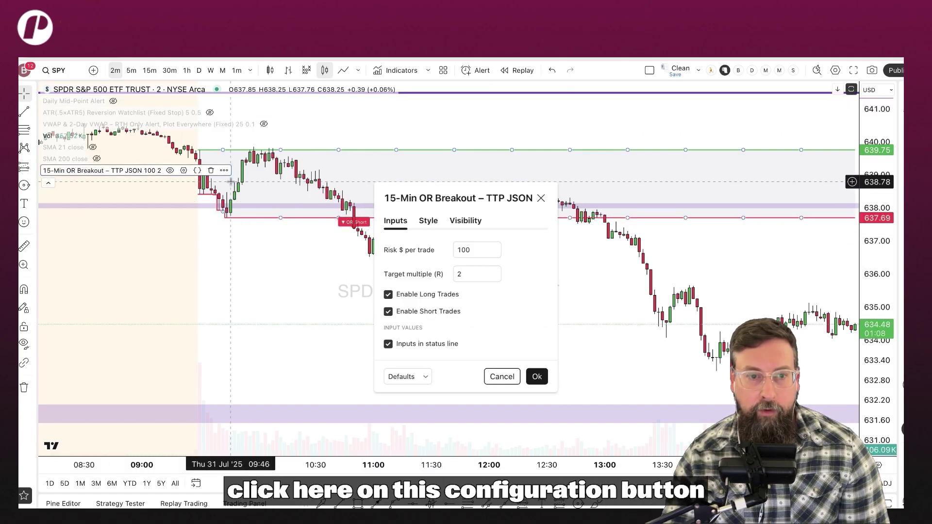
pyautogui.click(428, 221)
pyautogui.click(541, 198)
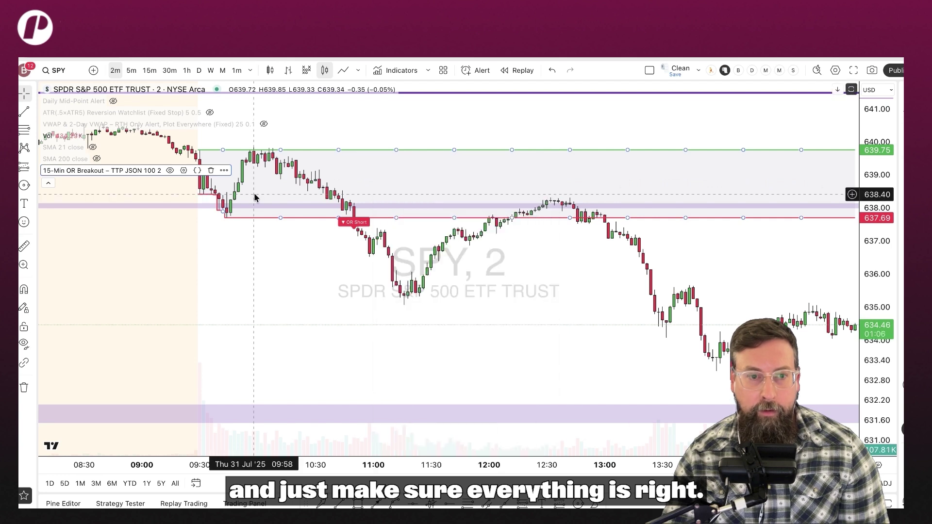
# - Start an alert on the 15-Min OR Breakout indicator for SPY and review its condition, interval and notification settings
pyautogui.click(224, 171)
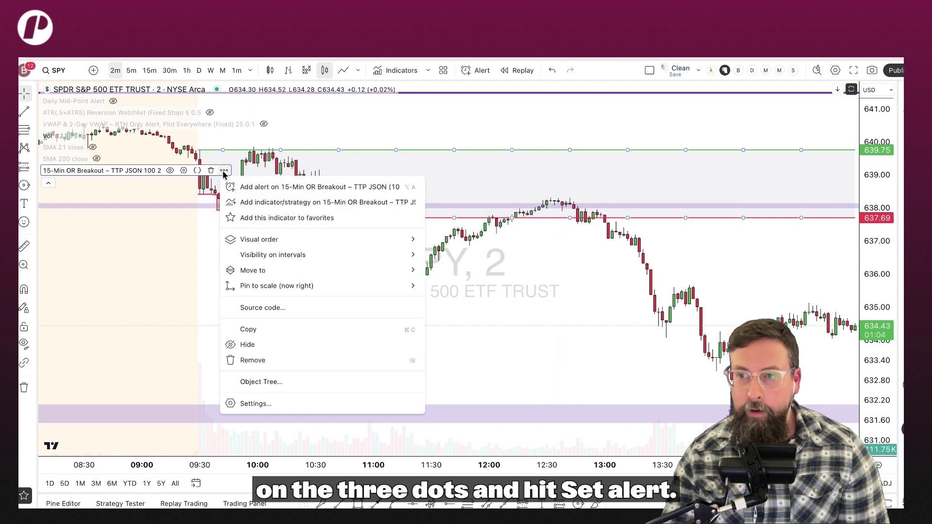
pyautogui.click(266, 187)
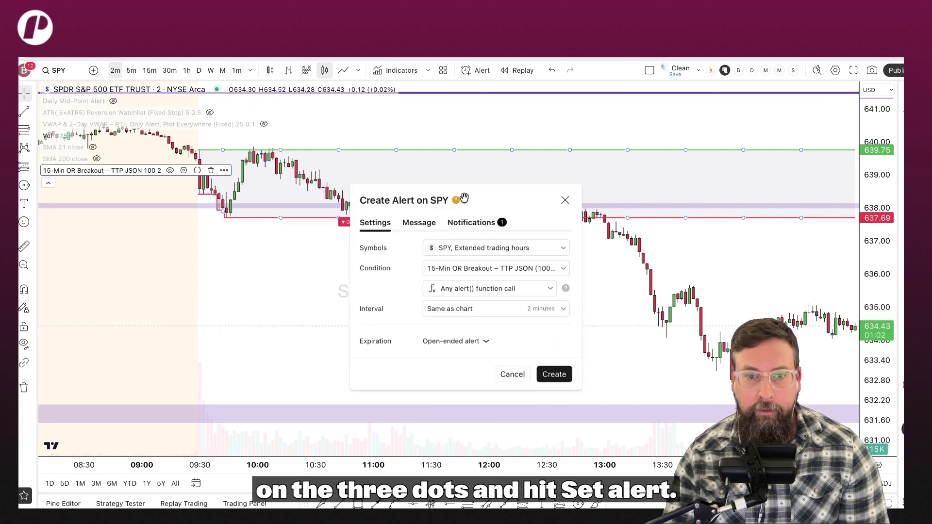
pyautogui.moveTo(364, 158); pyautogui.dragTo(437, 161)
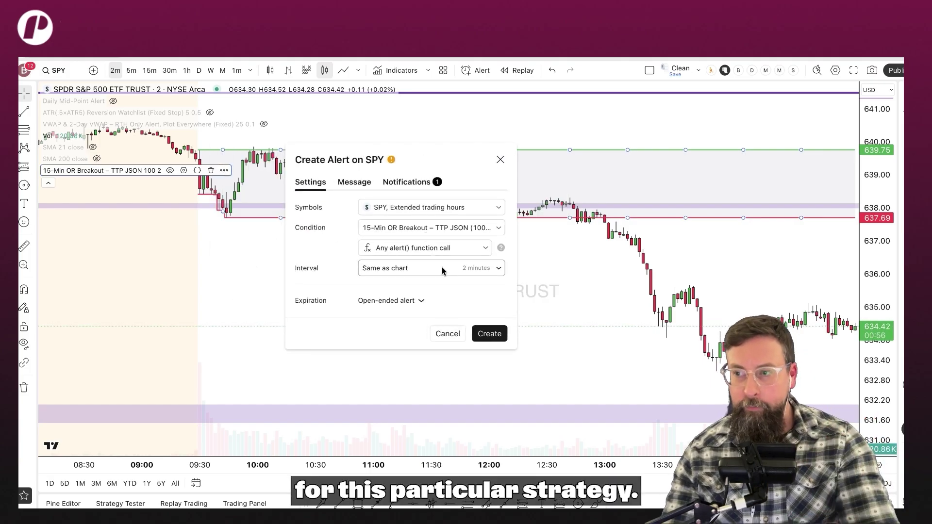
pyautogui.click(390, 183)
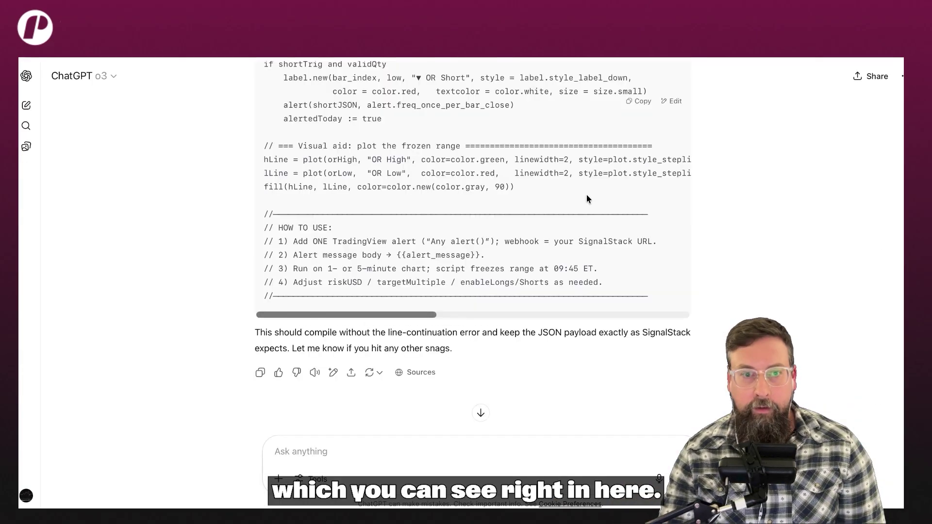
# - In ChatGPT, examine the script's longJSON and shortJSON payloads, checking the ticker, buy action and fixed quantity type
pyautogui.scroll(5, 493, 243)
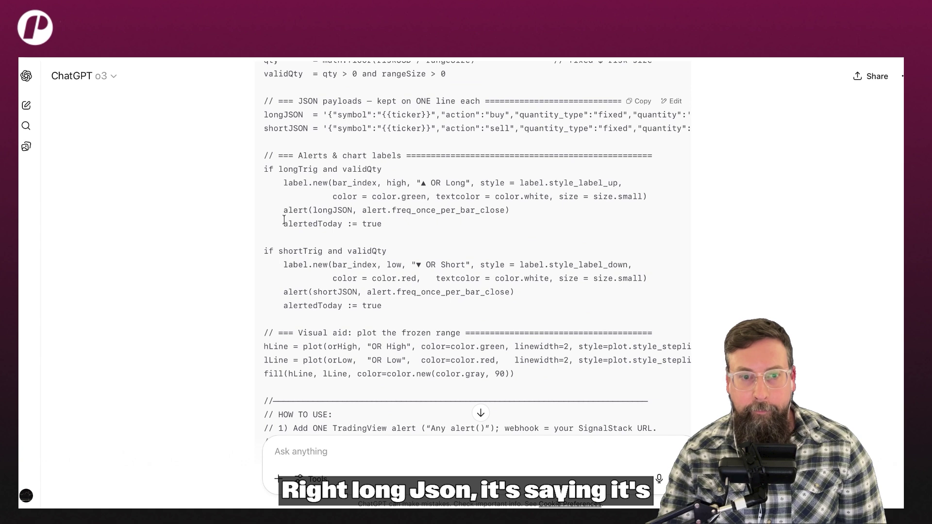
pyautogui.scroll(1, 278, 187)
pyautogui.moveTo(257, 140); pyautogui.dragTo(309, 148)
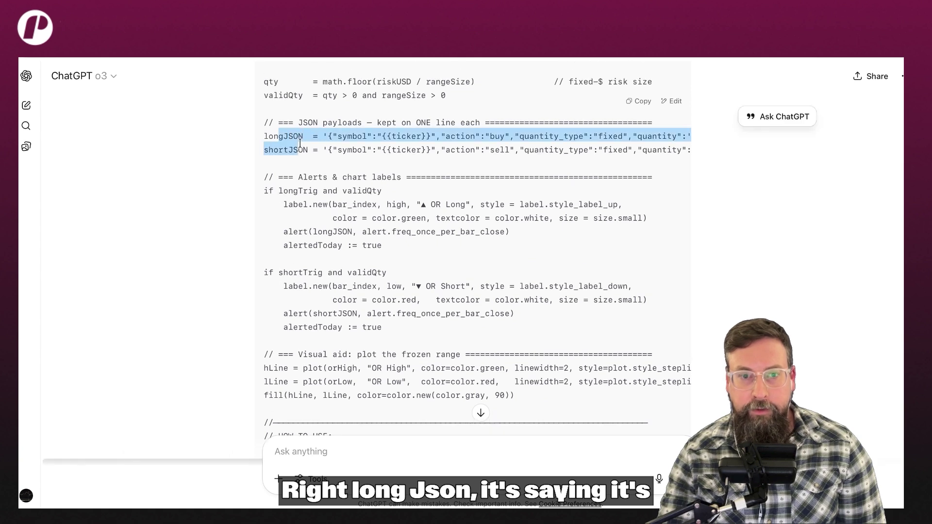
pyautogui.click(328, 144)
pyautogui.doubleClick(416, 140)
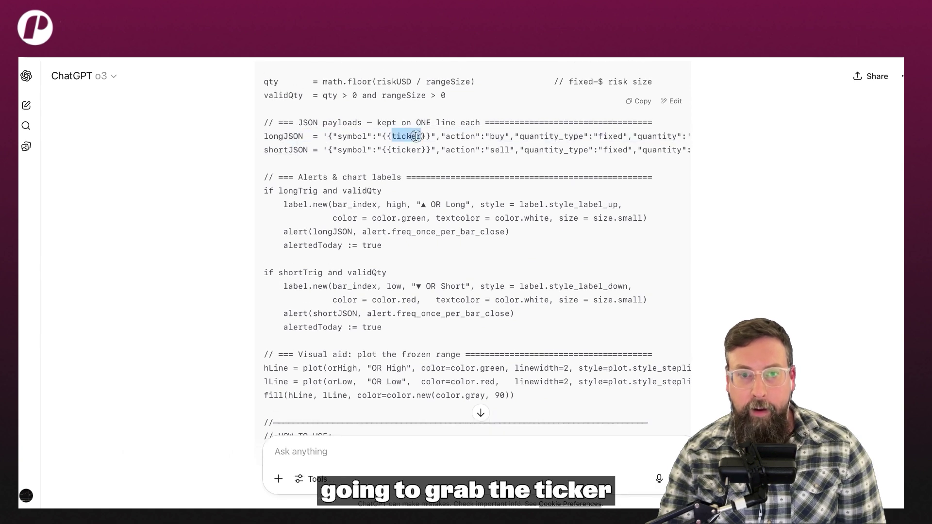
pyautogui.doubleClick(497, 137)
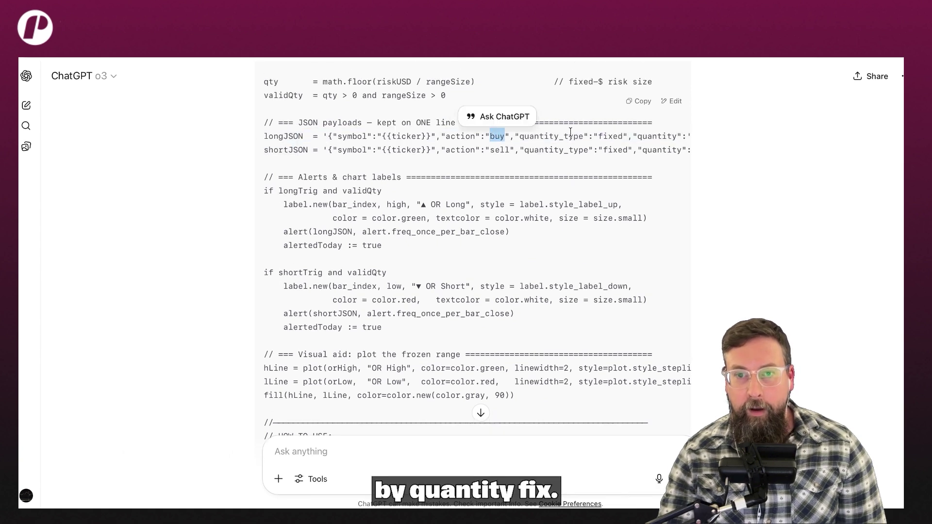
pyautogui.doubleClick(608, 137)
# - Examine how the rest of the JSON payload lines build the quantity, stop price and take-profit price
pyautogui.moveTo(667, 136); pyautogui.dragTo(603, 140)
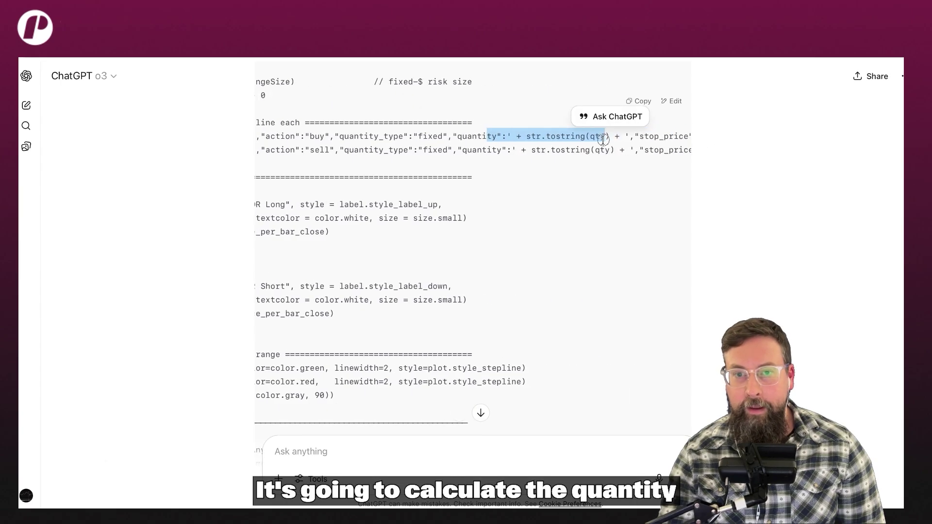
pyautogui.click(603, 140)
pyautogui.doubleClick(561, 149)
pyautogui.click(563, 133)
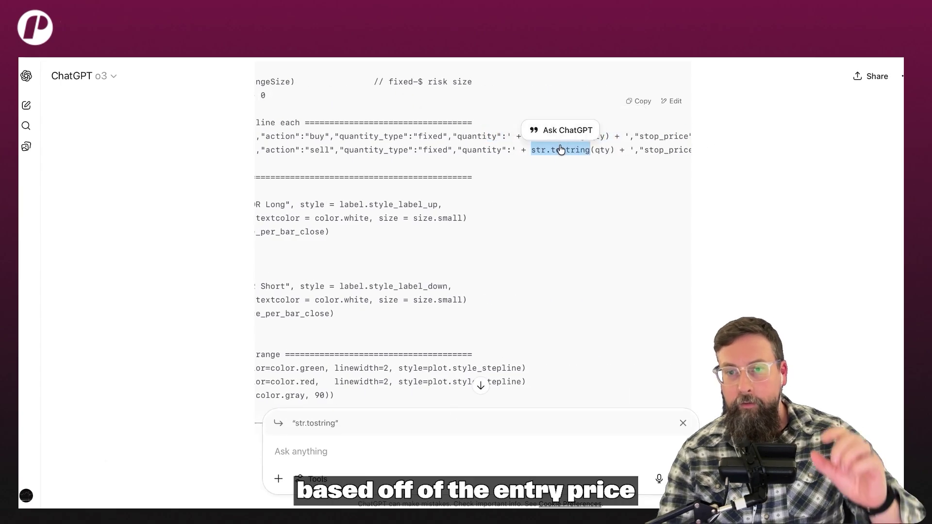
pyautogui.click(569, 176)
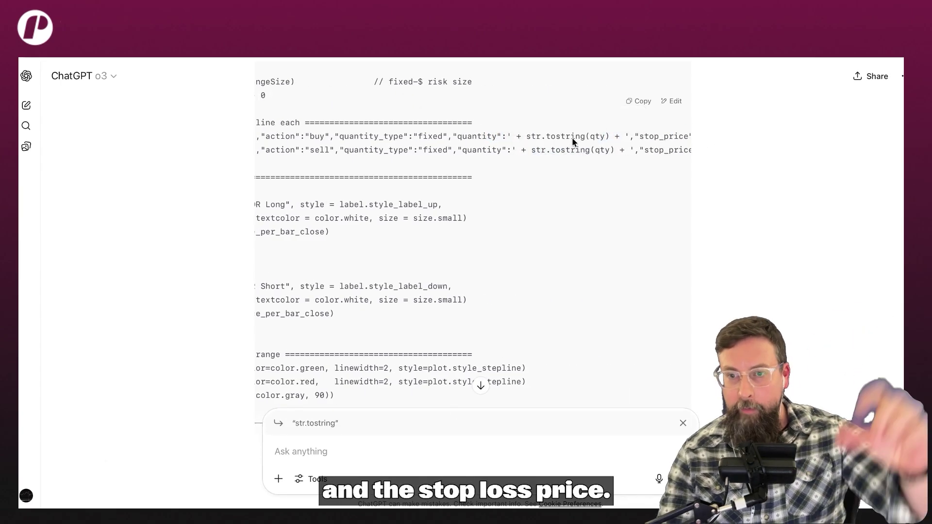
pyautogui.moveTo(571, 138); pyautogui.dragTo(699, 136)
pyautogui.moveTo(536, 136); pyautogui.dragTo(730, 137)
pyautogui.click(590, 143)
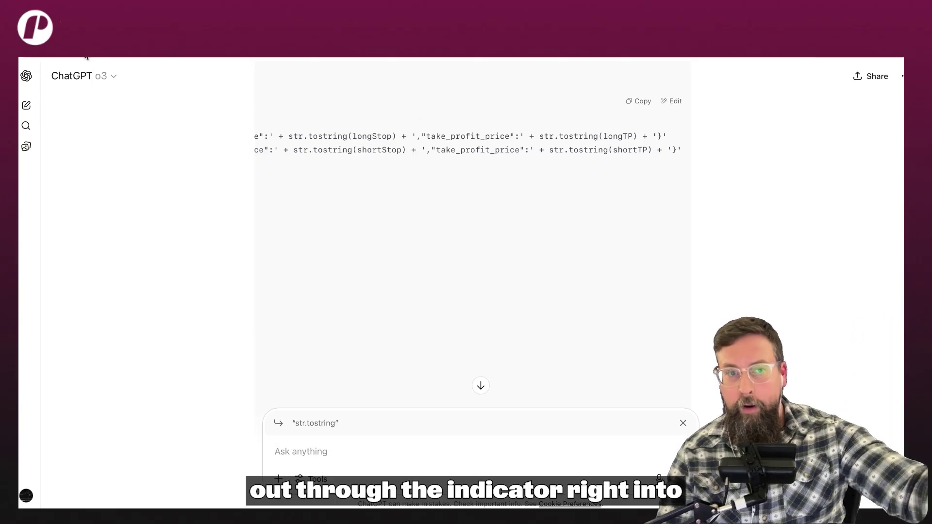
# - Back in TradingView, compare the alert's symbol choices with the displayed ETF watchlist, and dismiss the SPY alert without creating it
pyautogui.click(70, 55)
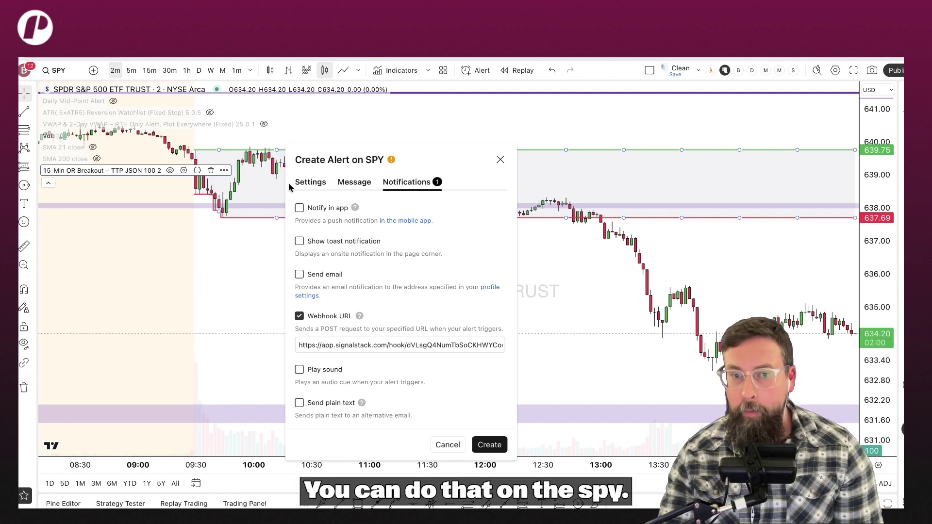
pyautogui.click(309, 184)
pyautogui.click(392, 208)
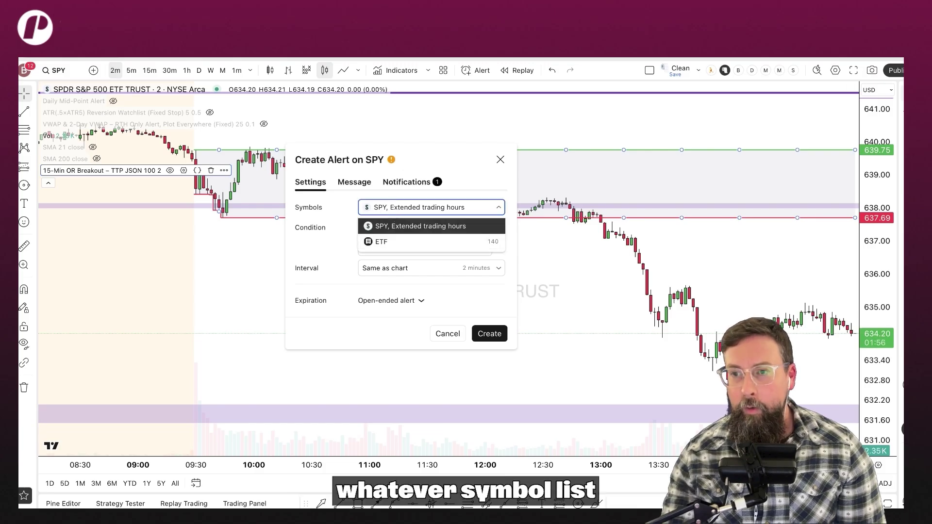
pyautogui.click(901, 93)
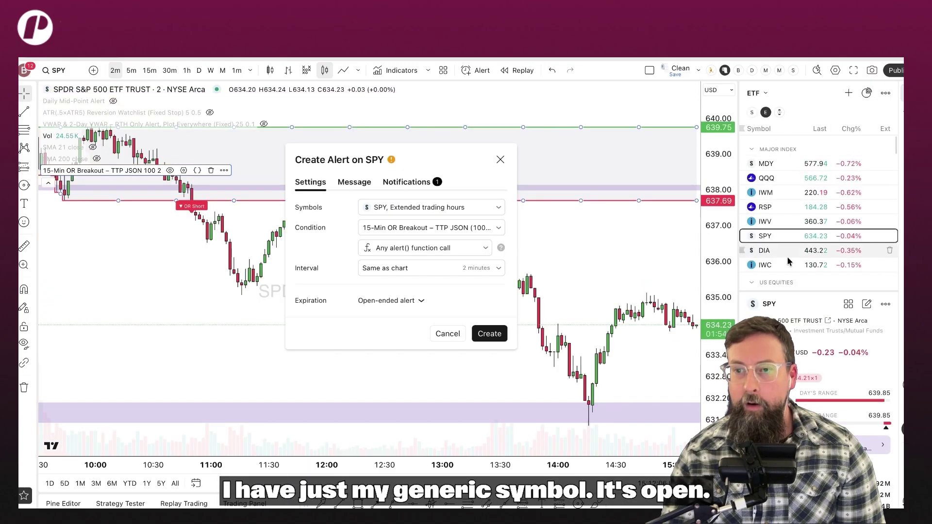
pyautogui.click(387, 225)
pyautogui.click(386, 208)
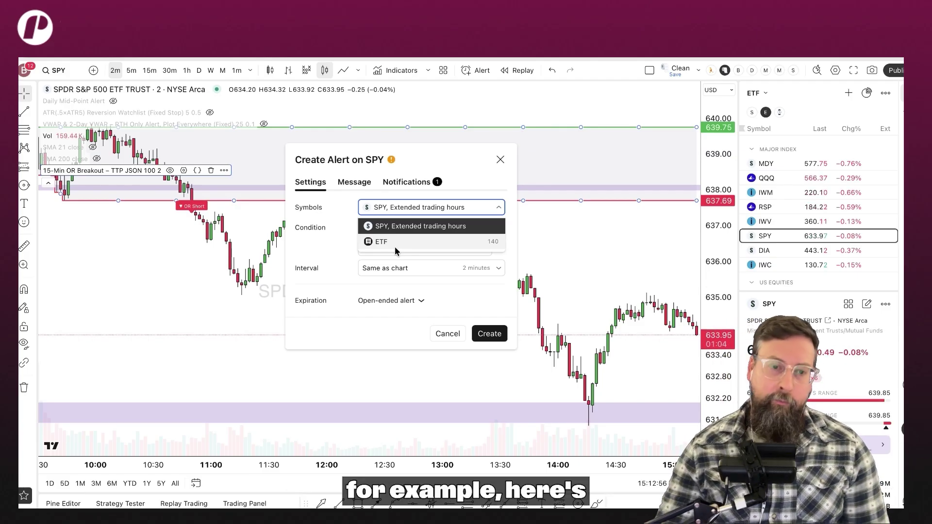
pyautogui.click(450, 334)
# - Switch the chart to Microsoft with the symbol MSFT
pyautogui.write('MSFT')
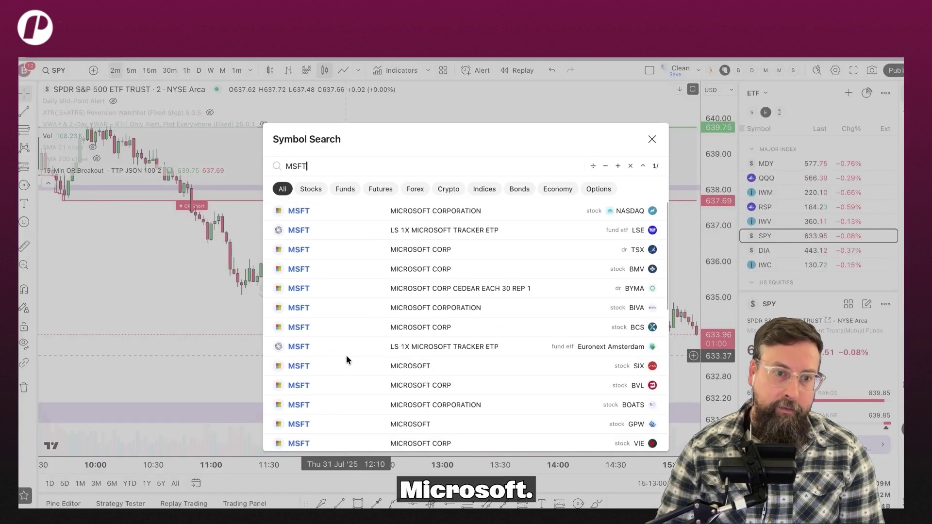
pyautogui.press('Return')
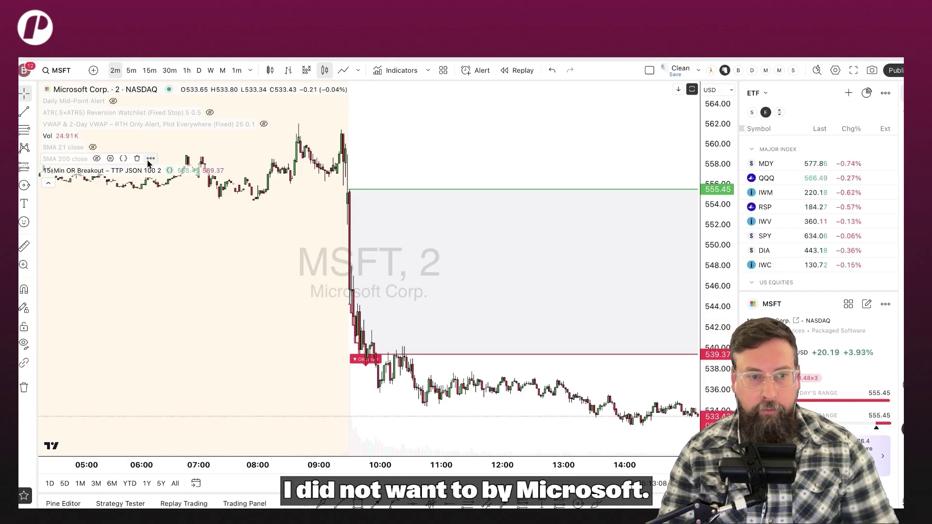
pyautogui.moveTo(139, 174)
pyautogui.click(224, 170)
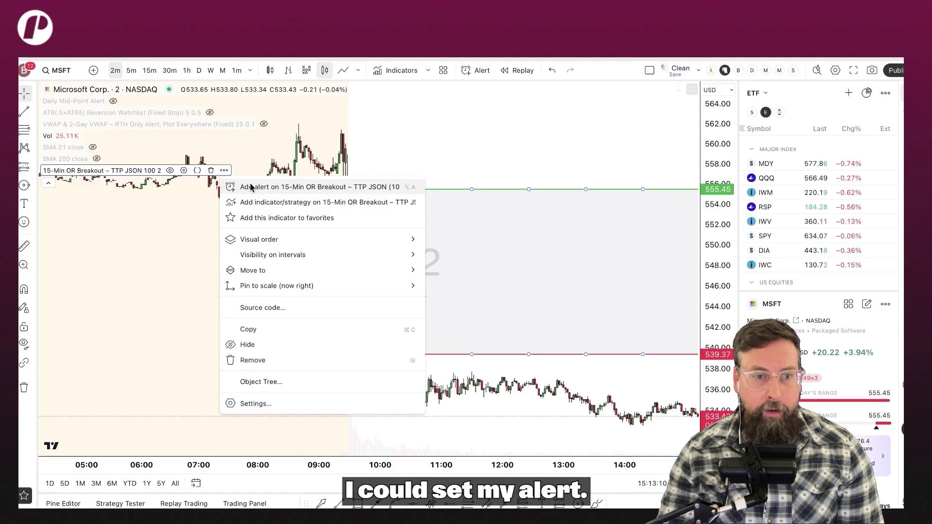
pyautogui.click(243, 185)
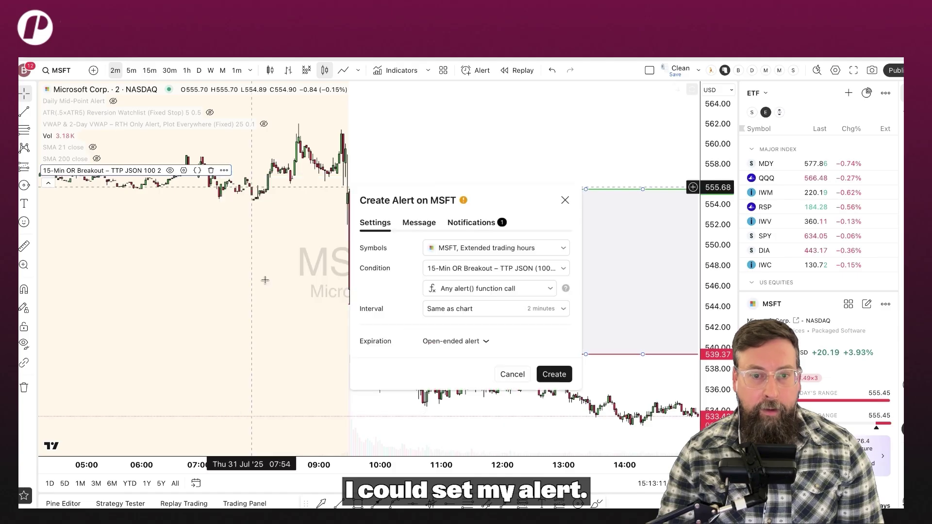
pyautogui.click(564, 200)
# - In the 15-Min OR Breakout indicator's inputs, disable long trades, set risk per trade to $50 and the target multiple to 1.5
pyautogui.click(184, 171)
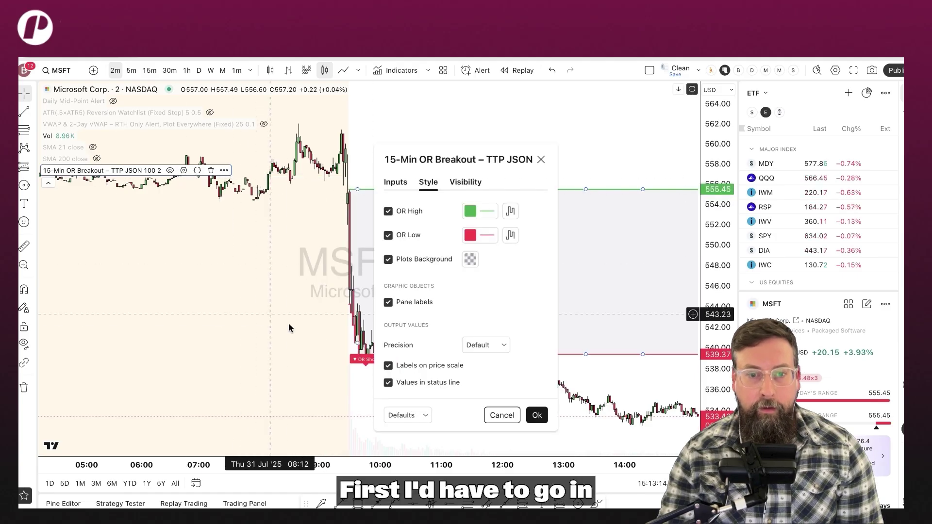
pyautogui.click(392, 183)
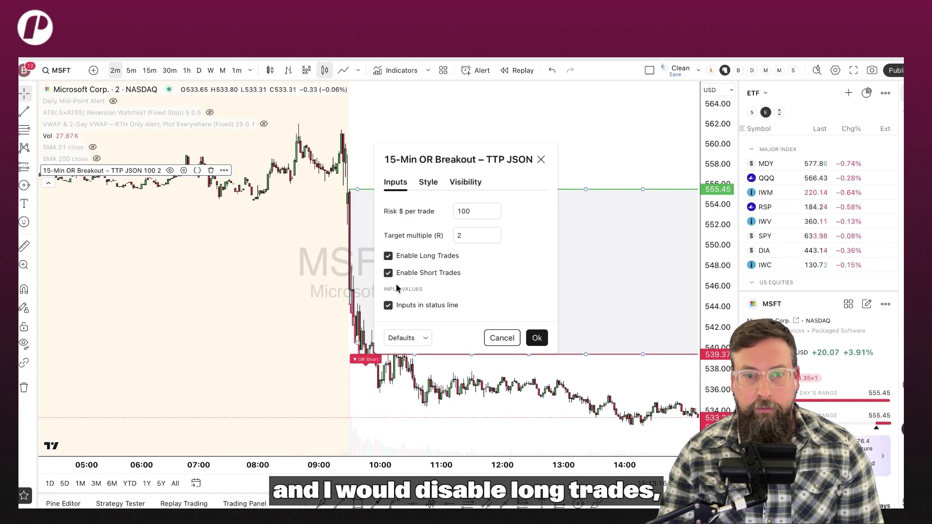
pyautogui.click(388, 256)
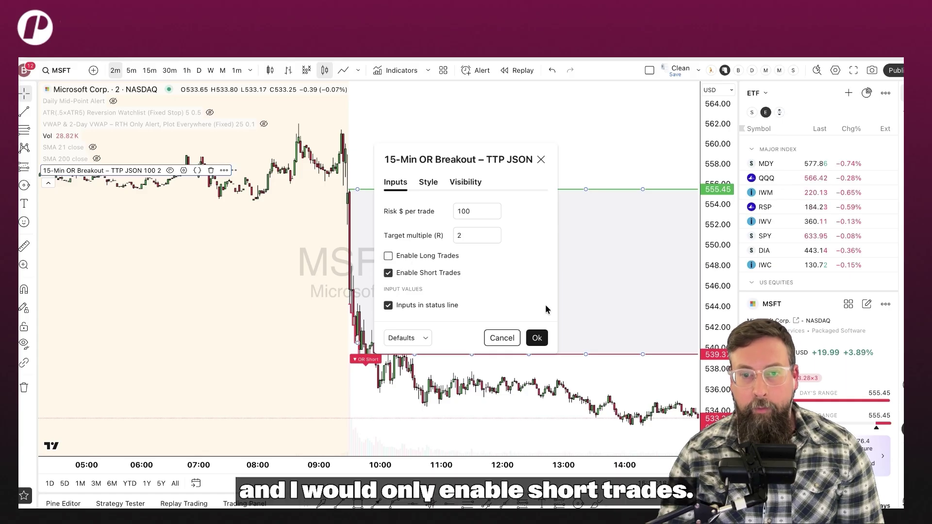
pyautogui.doubleClick(466, 213)
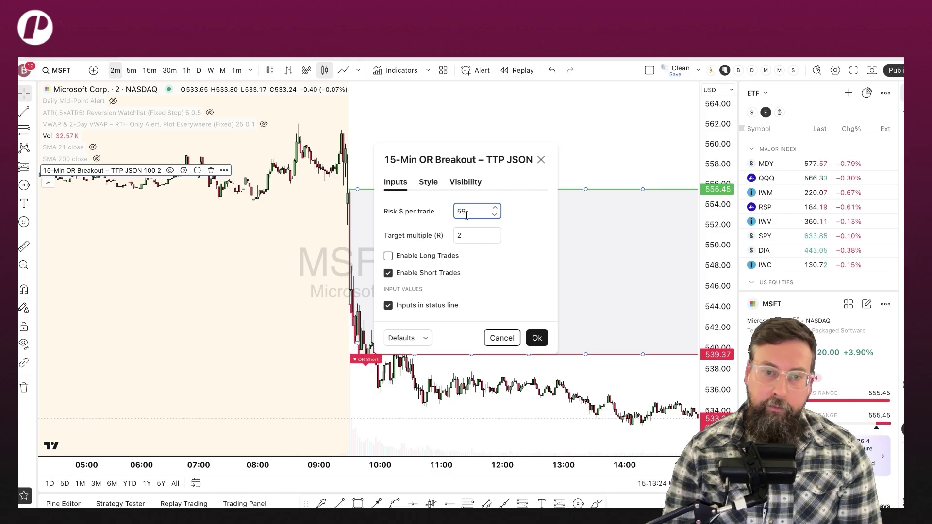
pyautogui.press('Tab')
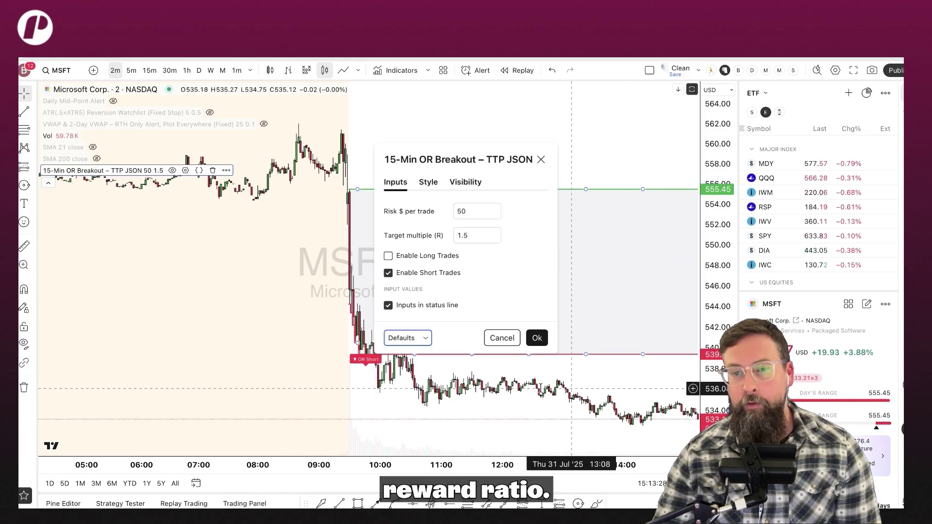
pyautogui.click(537, 338)
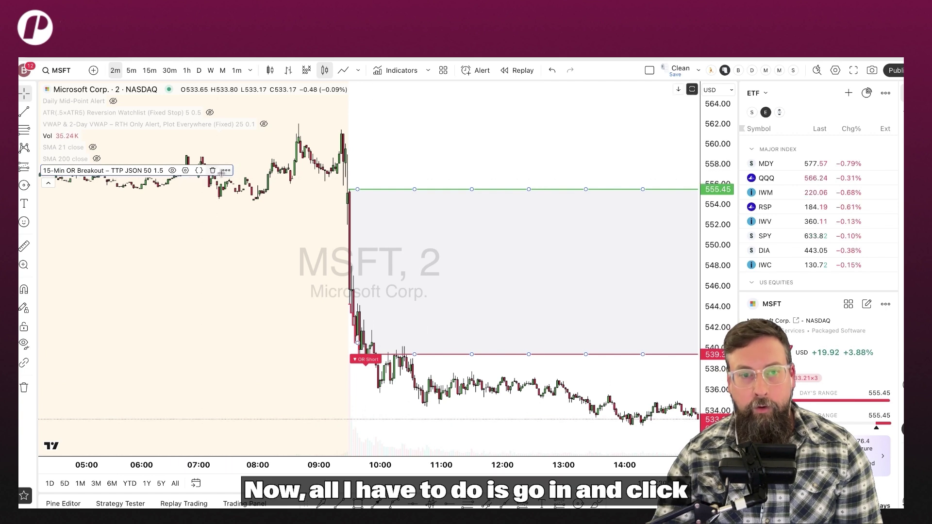
# - Create an MSFT alert from the 15-Min OR Breakout indicator, checking that the SignalStack webhook URL is assigned in its notifications
pyautogui.click(227, 170)
pyautogui.click(311, 187)
pyautogui.click(474, 226)
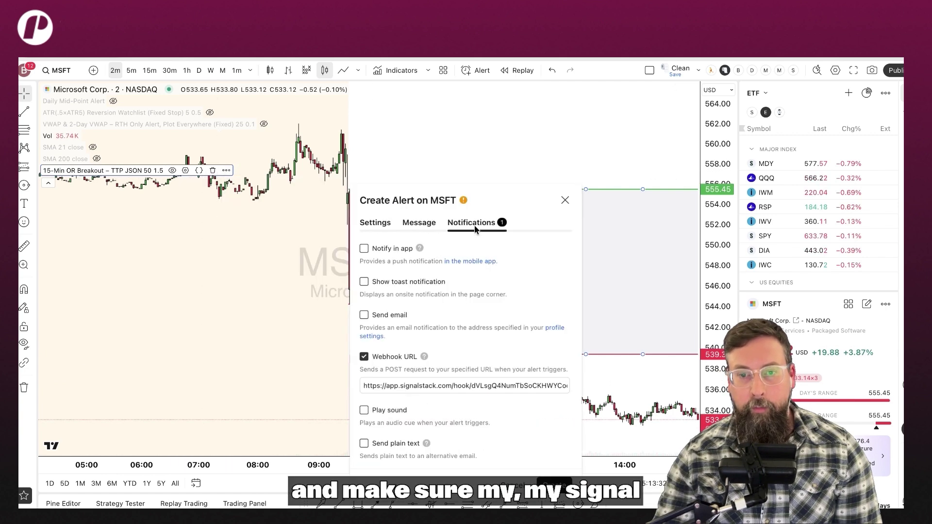
pyautogui.moveTo(397, 385); pyautogui.dragTo(660, 368)
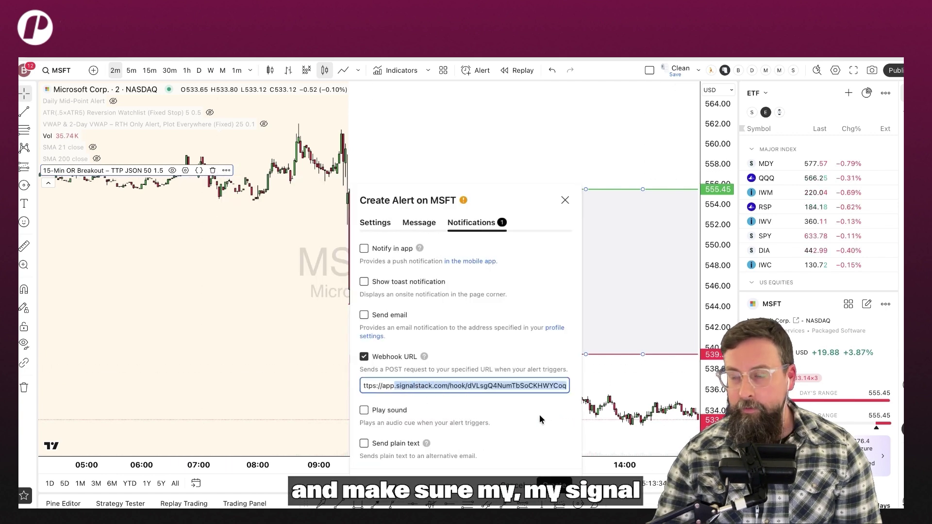
pyautogui.click(374, 223)
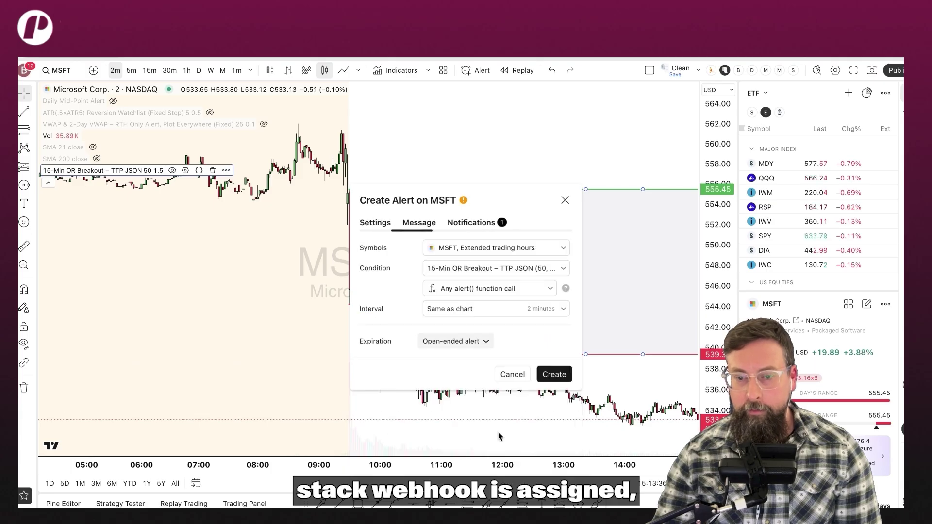
pyautogui.click(551, 375)
pyautogui.click(208, 374)
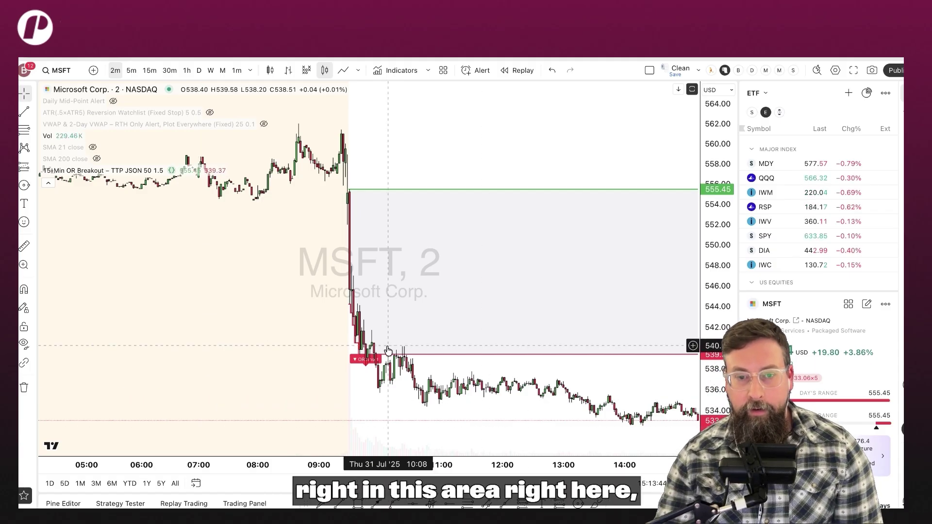
pyautogui.scroll(1, 343, 390)
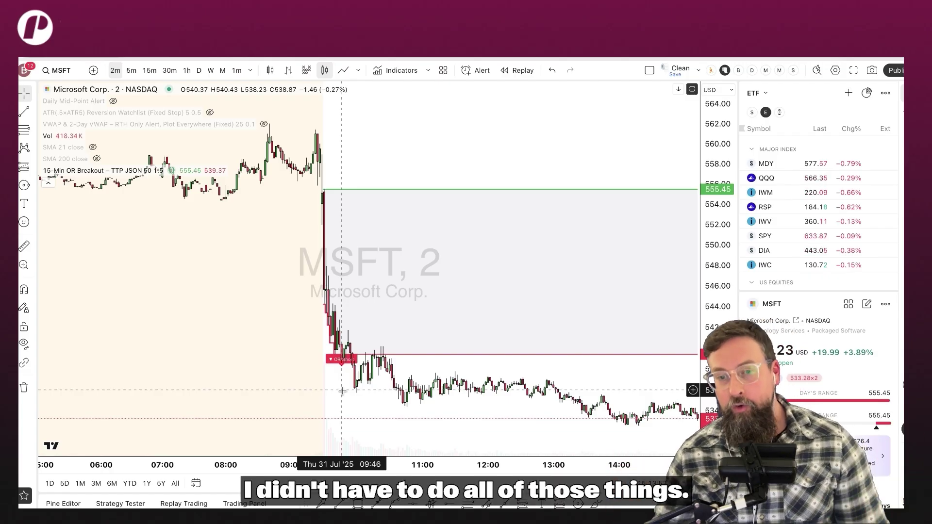
pyautogui.hscroll(10, 343, 391)
pyautogui.hscroll(-10, 508, 385)
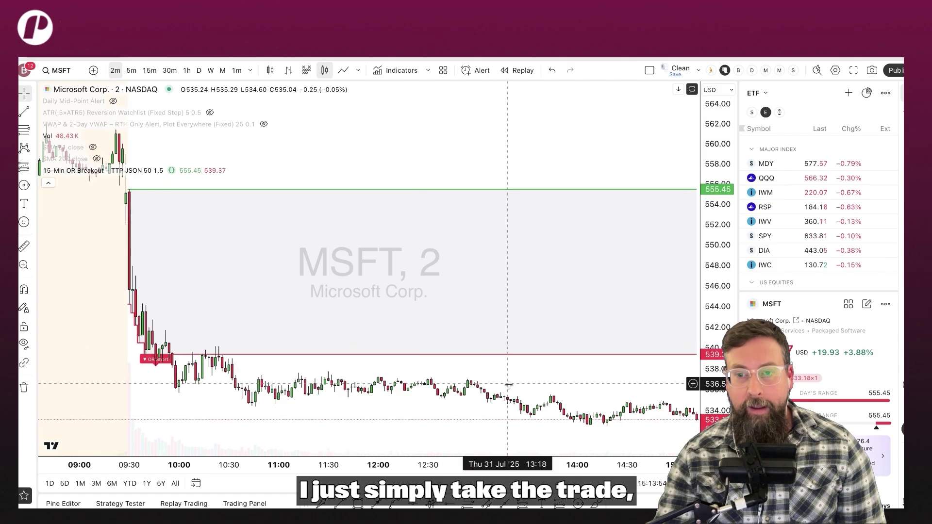
pyautogui.hscroll(5, 496, 412)
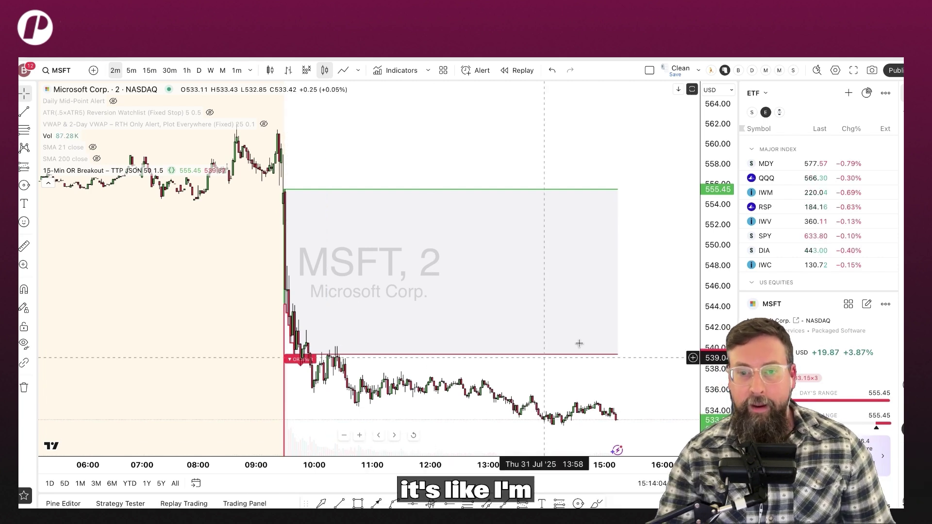
pyautogui.moveTo(714, 238); pyautogui.dragTo(714, 291)
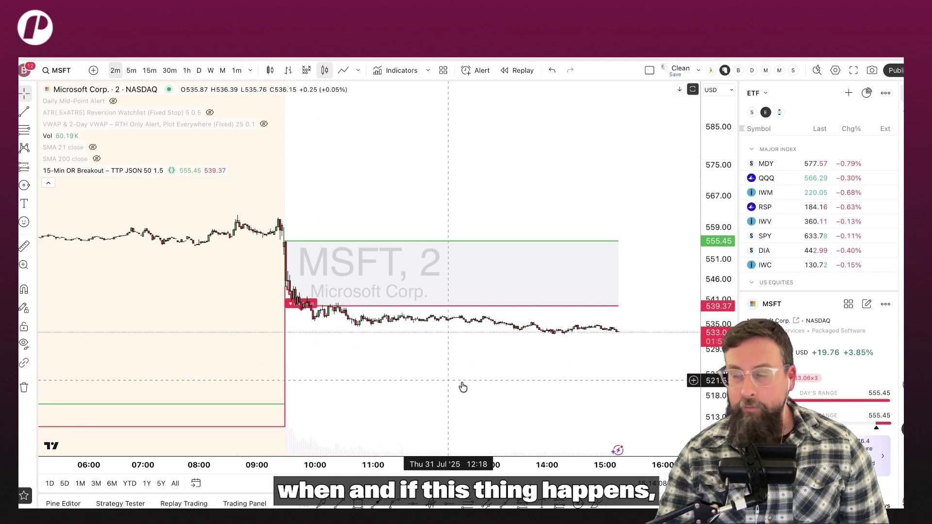
pyautogui.doubleClick(705, 270)
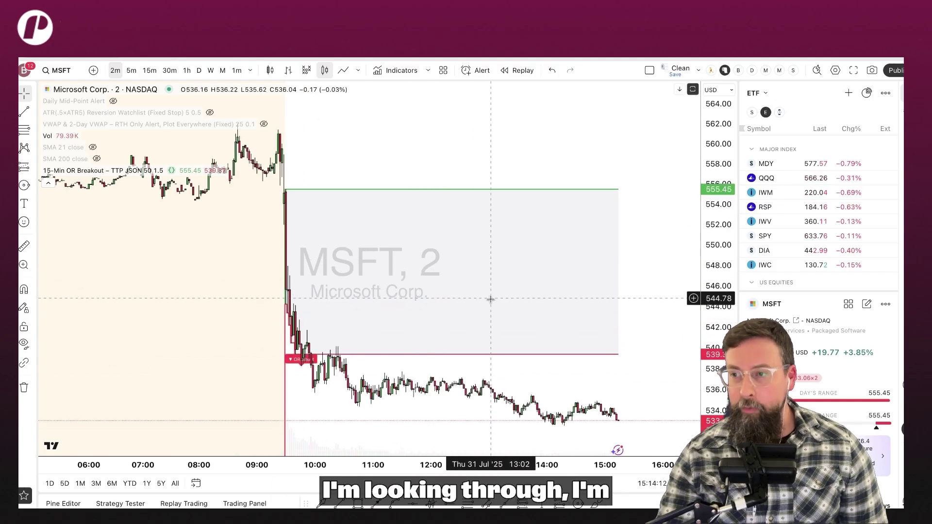
# - Delete the MSFT 15-Min OR Breakout alert from the alerts list and return to the ETF watchlist
pyautogui.click(902, 113)
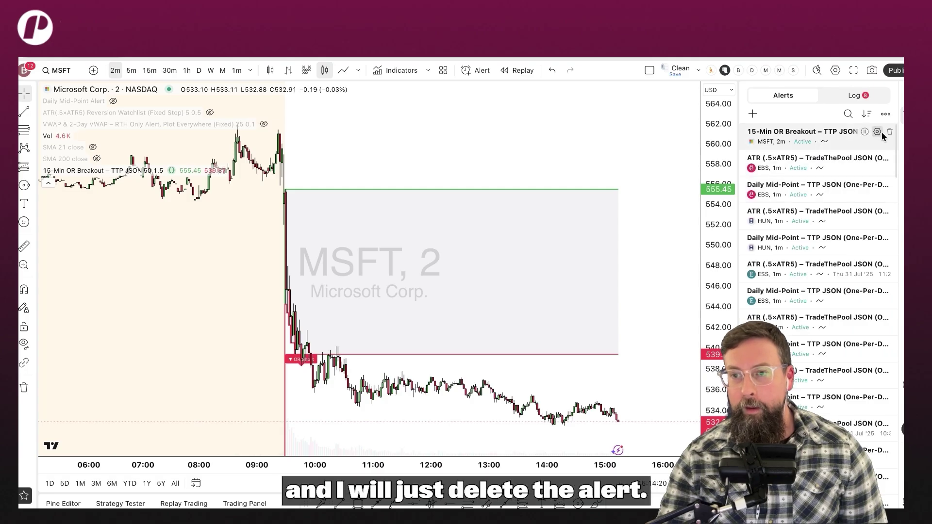
pyautogui.click(890, 132)
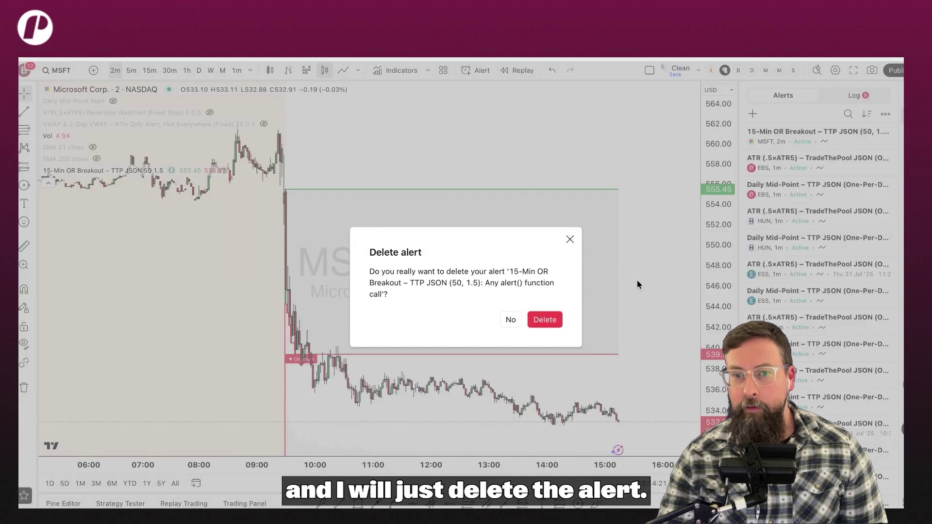
pyautogui.click(545, 318)
pyautogui.click(901, 93)
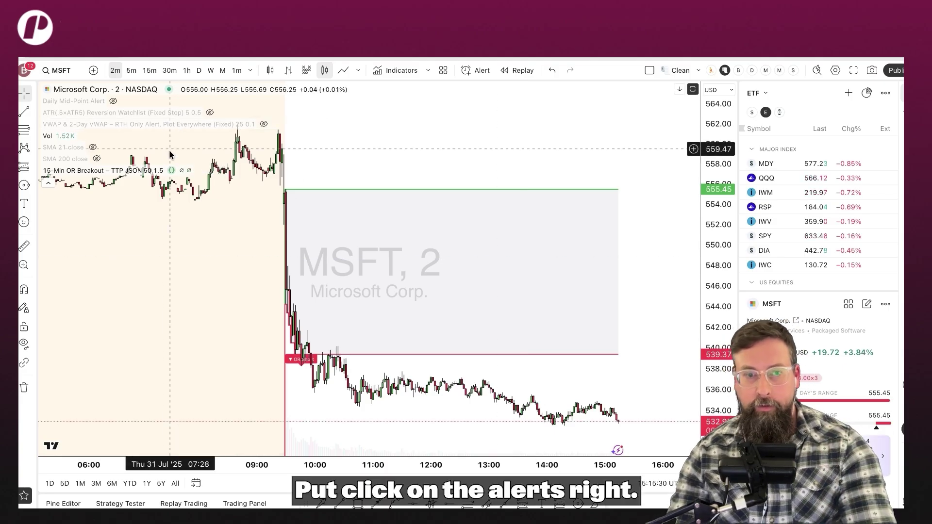
pyautogui.click(226, 170)
pyautogui.click(291, 183)
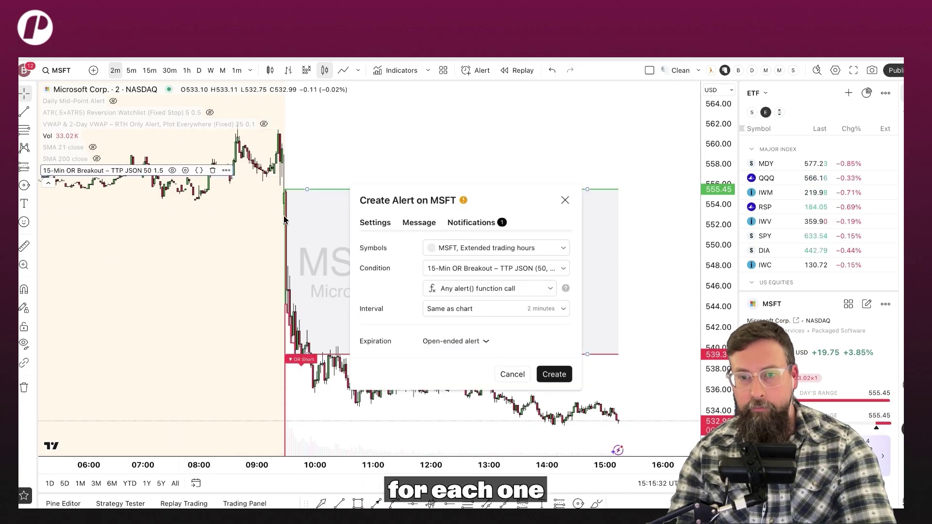
pyautogui.click(565, 200)
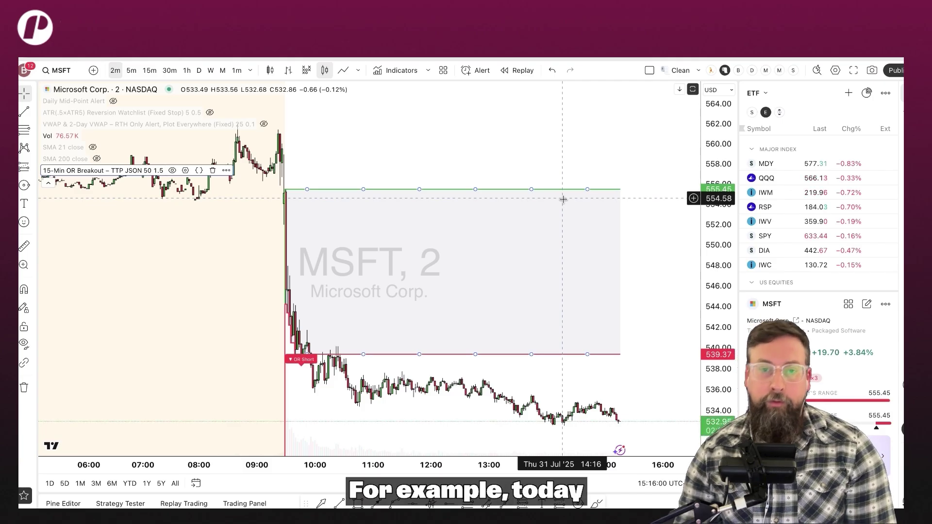
# - Switch the chart to the SPDR S&P 500 ETF Trust with the symbol SPY
pyautogui.write('SPY')
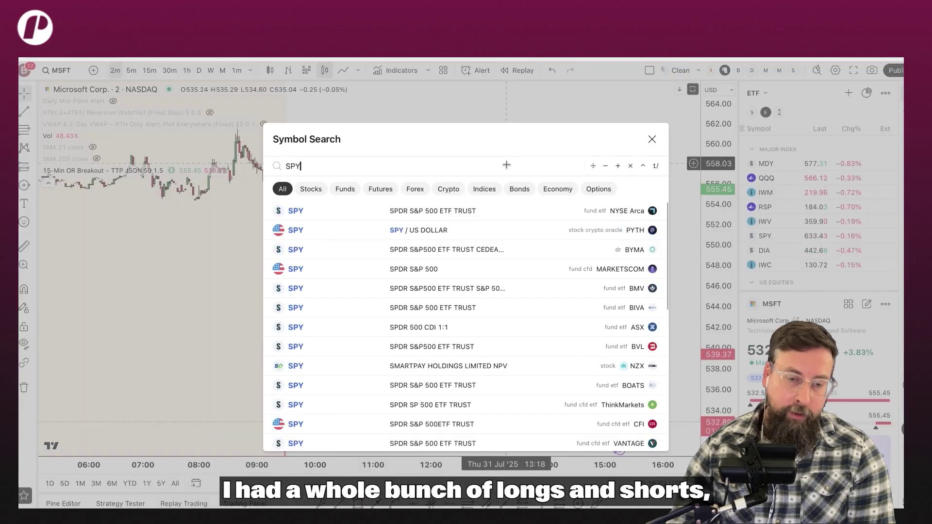
pyautogui.press('Return')
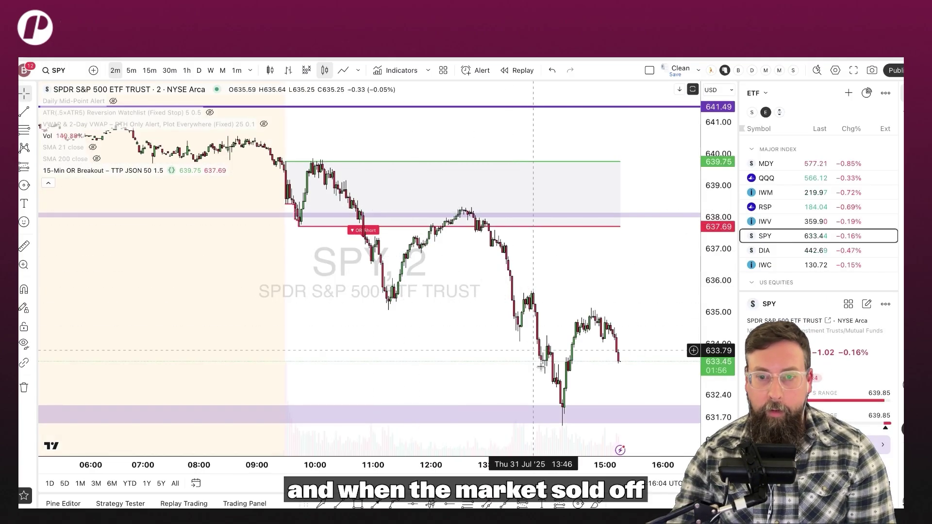